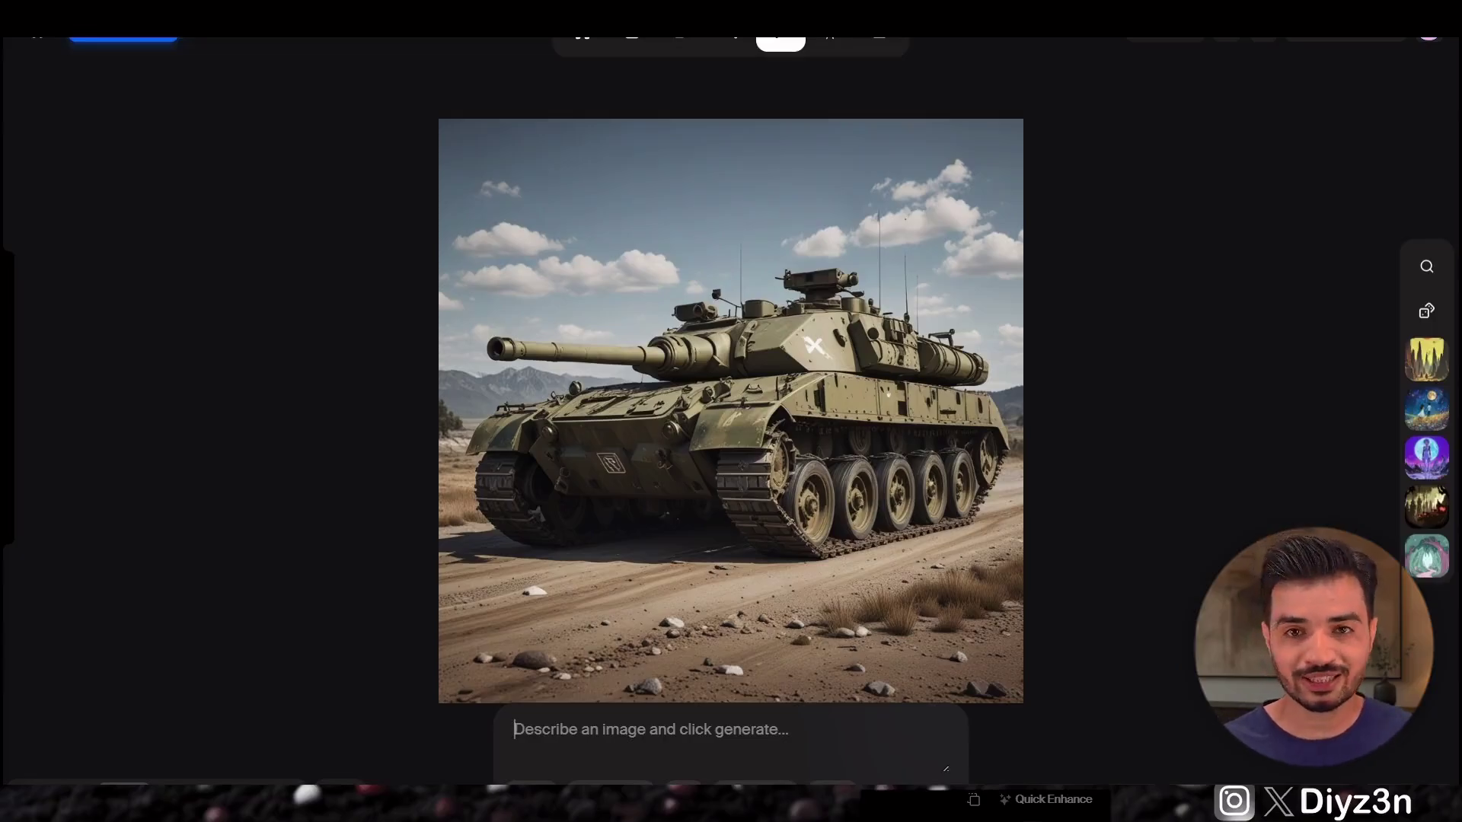
- Enter a cyberpunk robot prompt for the realtime image, and change it to "cyberpunk ant with armory and wopen"
text(cyber)
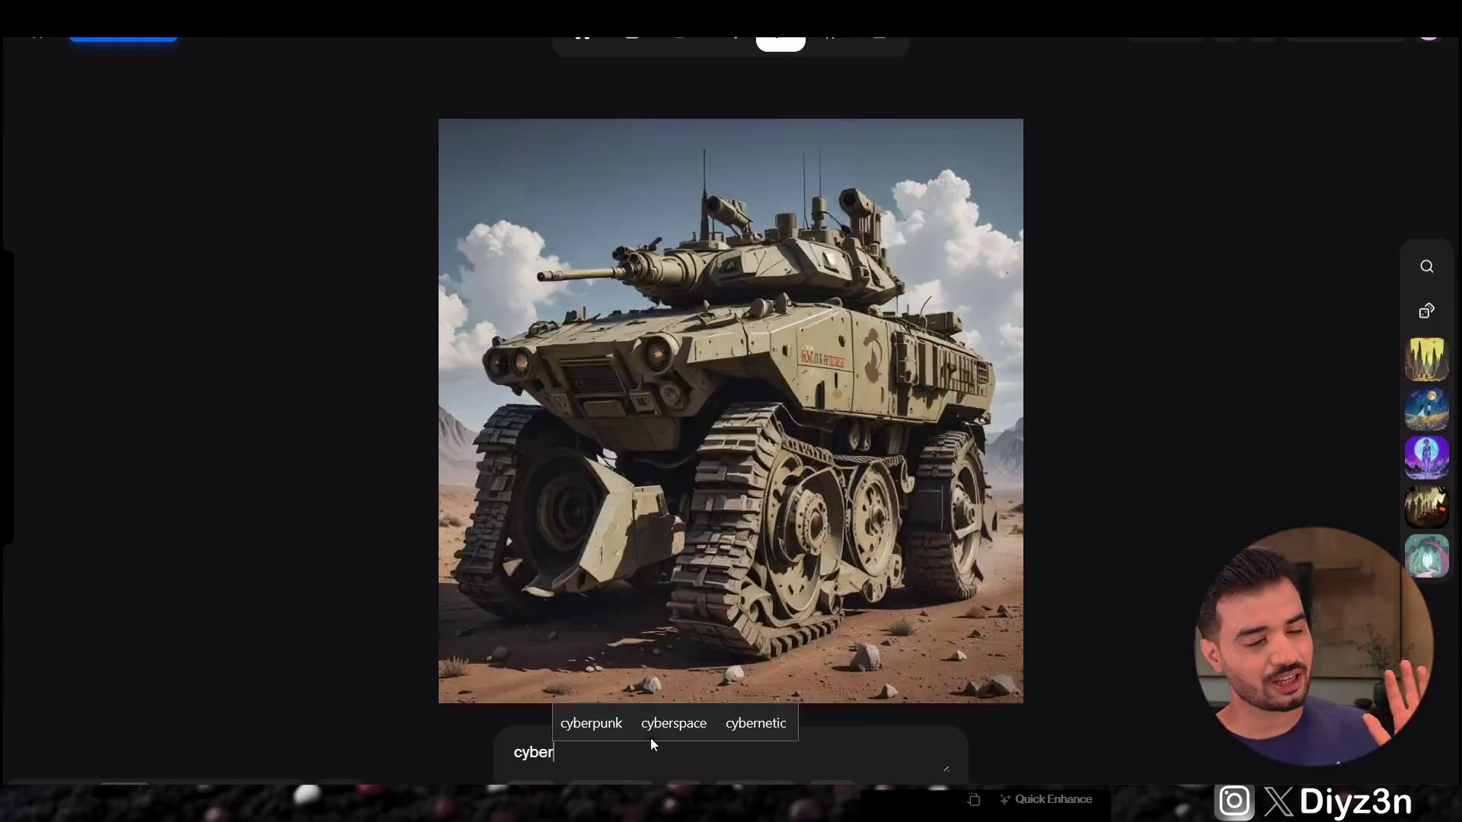
text(punk  robot)
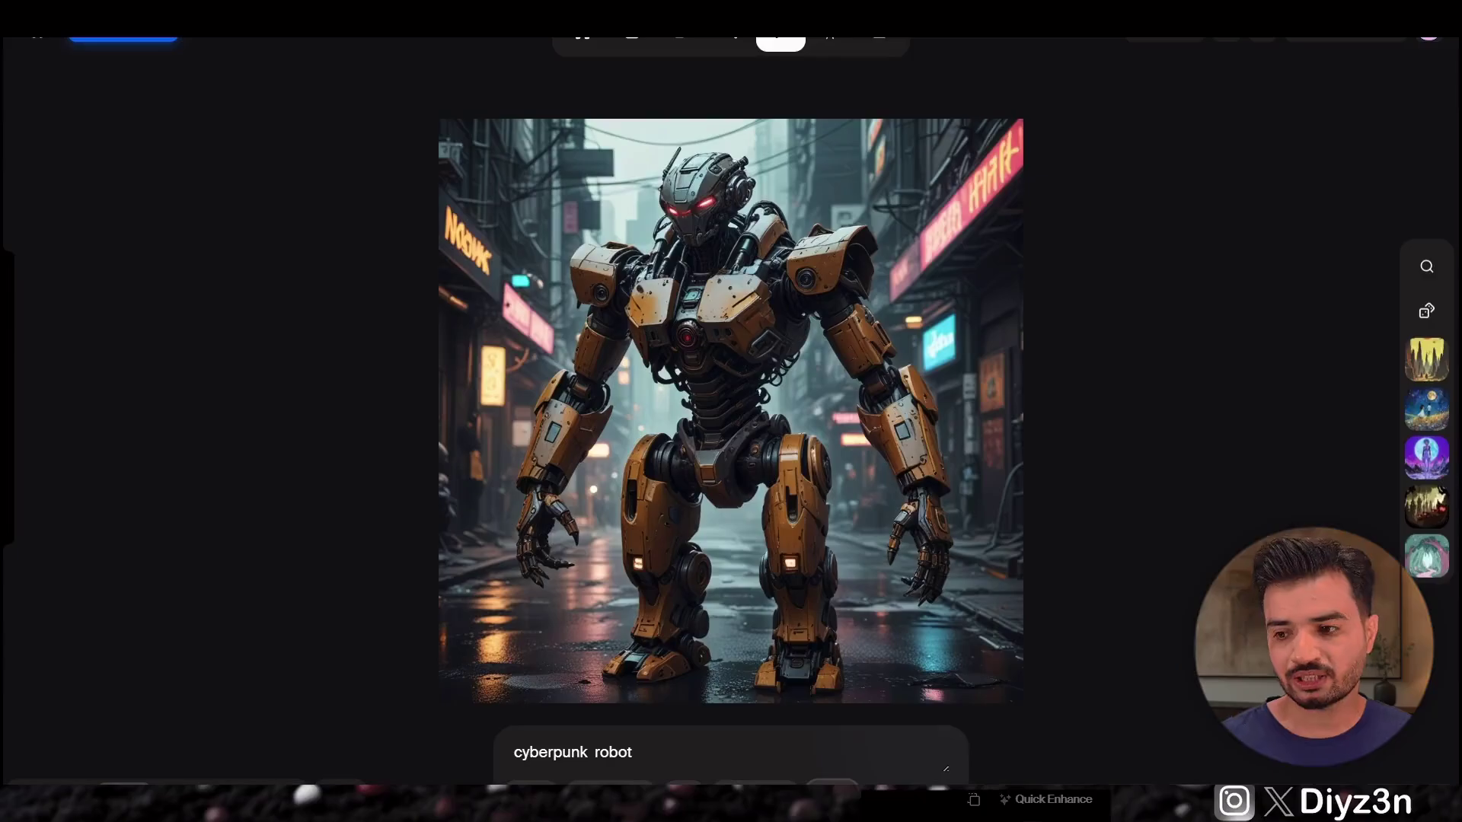
text( with armory and wopen)
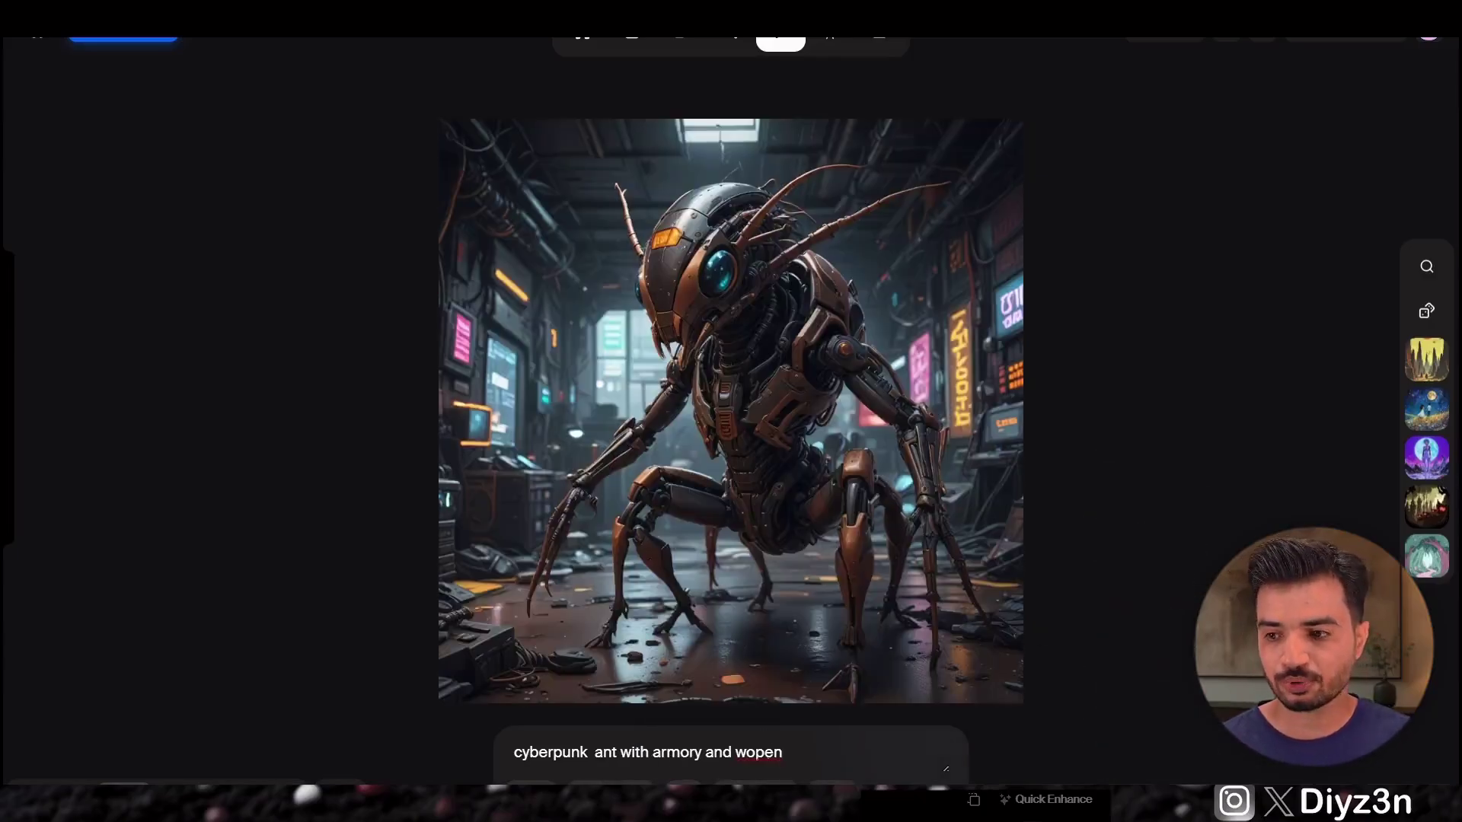
- Try to correct the misspelled last word of the ant prompt, including as "wopean", and remove it
right_click(759, 752)
click(894, 330)
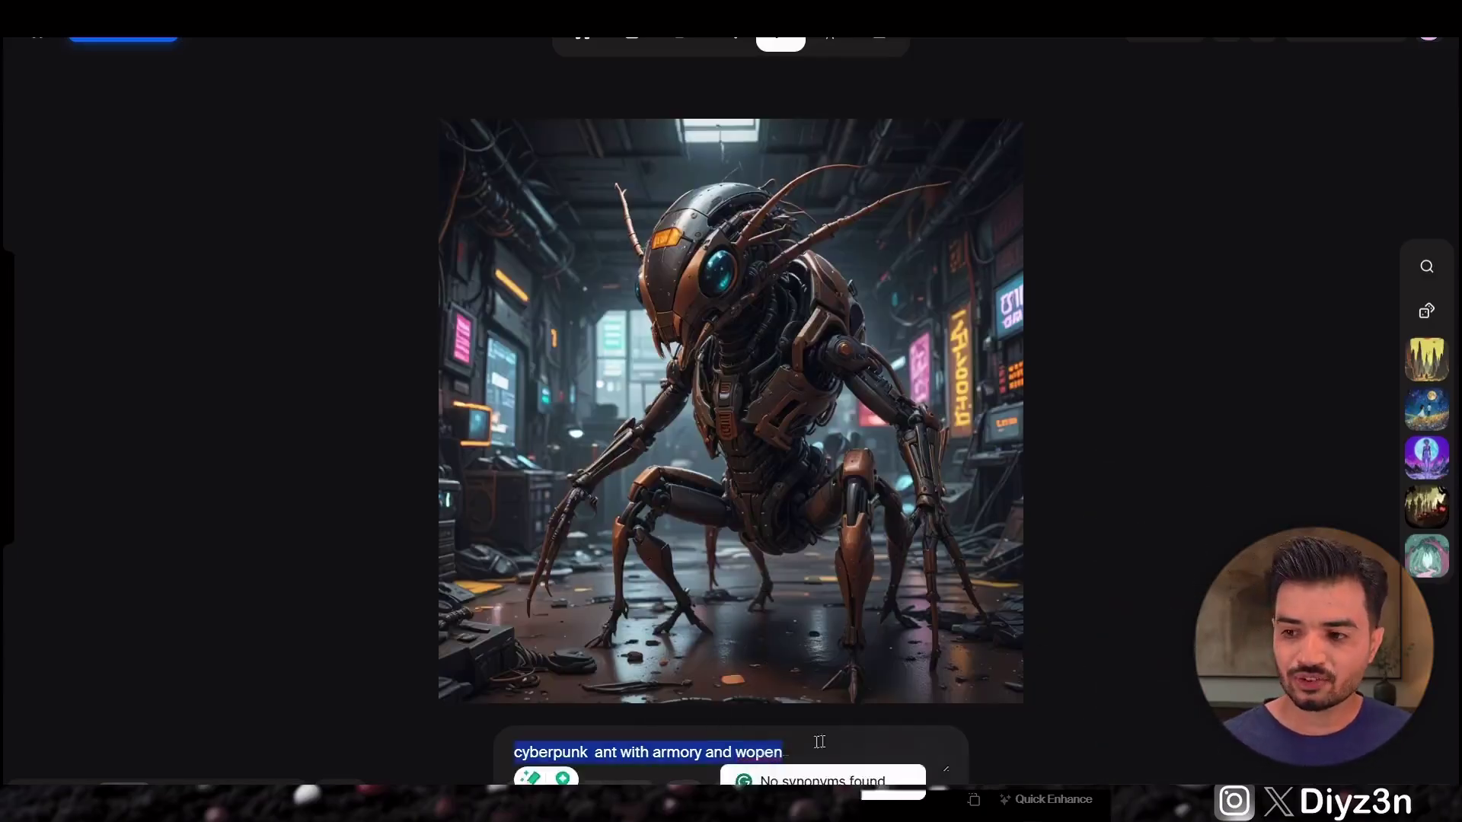
text(wopean)
right_click(765, 754)
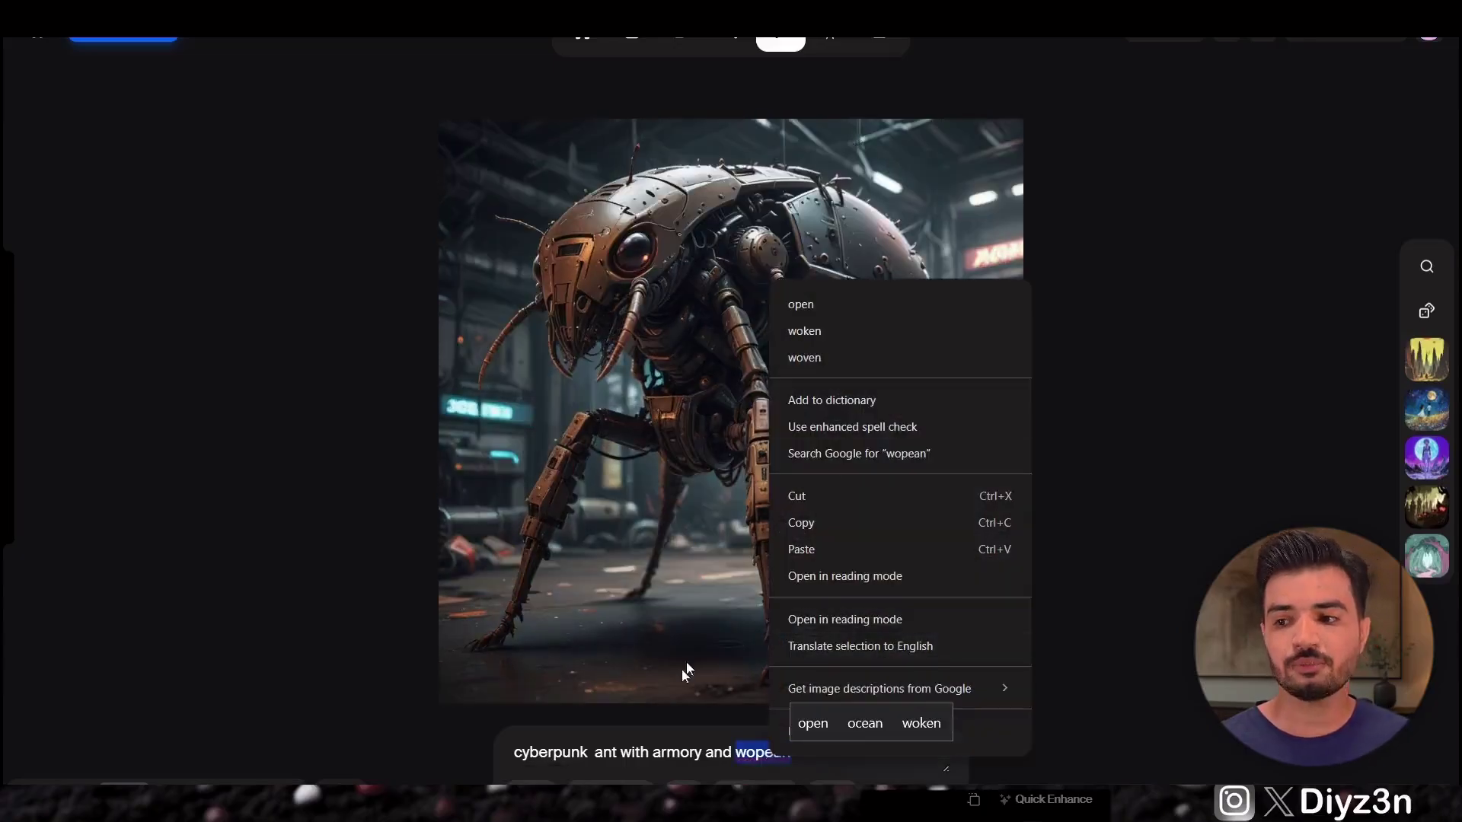
click(714, 630)
key(BackSpace)
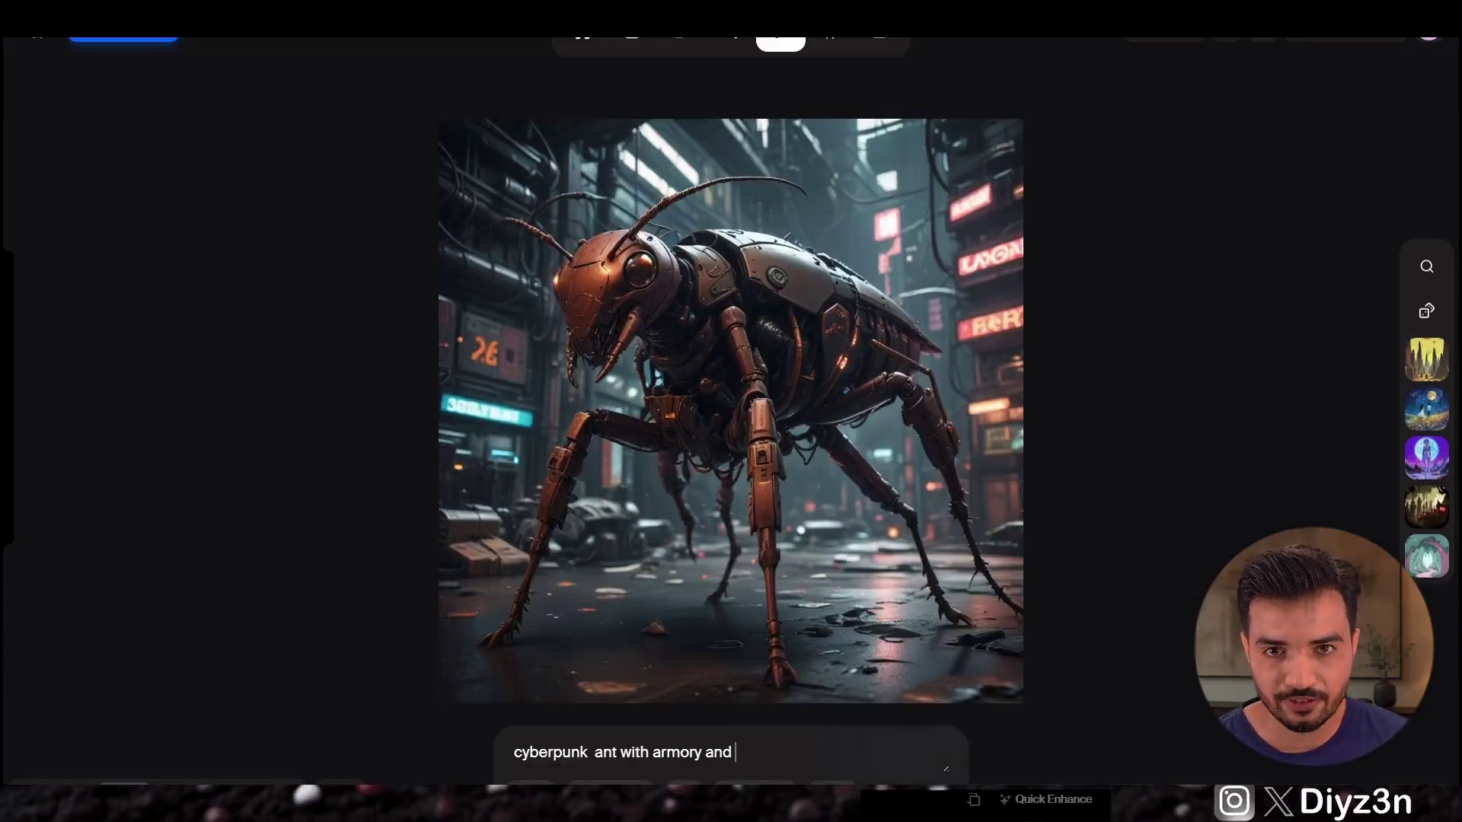
- Change the image prompt to "cyberpunk spiderman with armory"
click(620, 752)
text(erman)
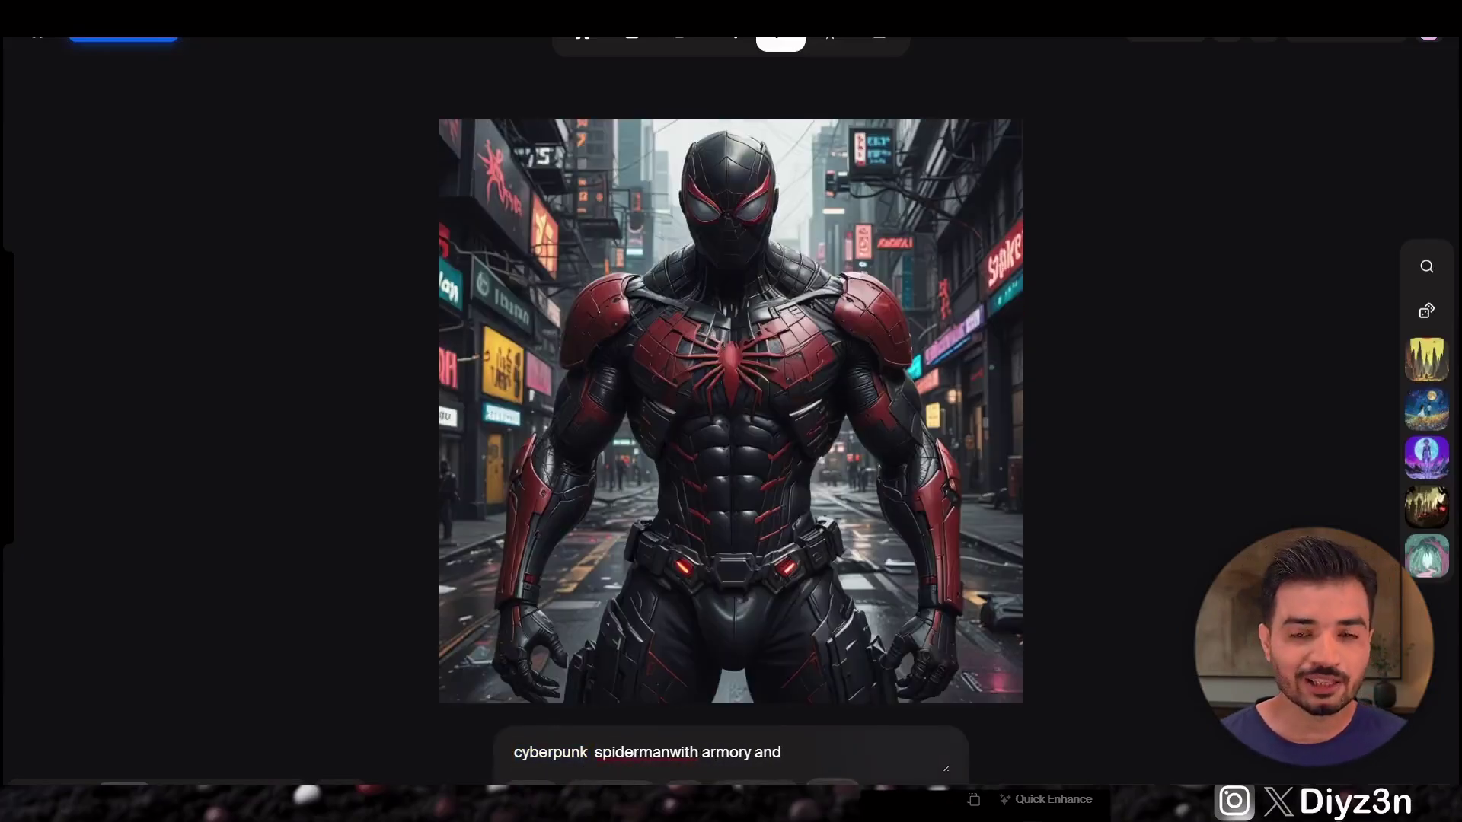
click(786, 752)
key(BackSpace)
key(BackSpace)
key(BackSpace)
click(1173, 792)
click(1181, 761)
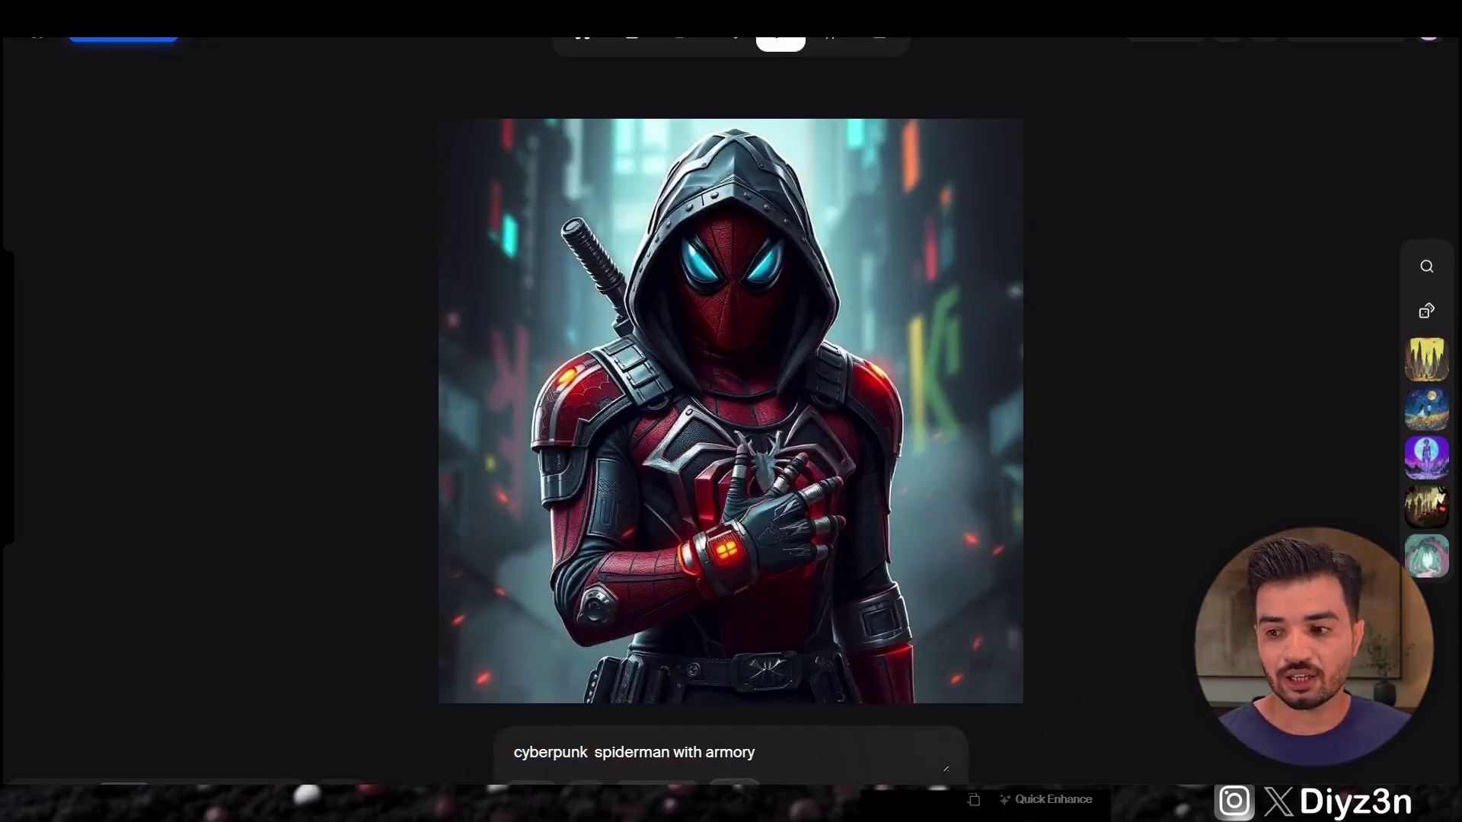
- Replace "with armory" in the spiderman prompt with "as iron man"
click(734, 787)
drag(755, 752, 674, 752)
text(as iron man)
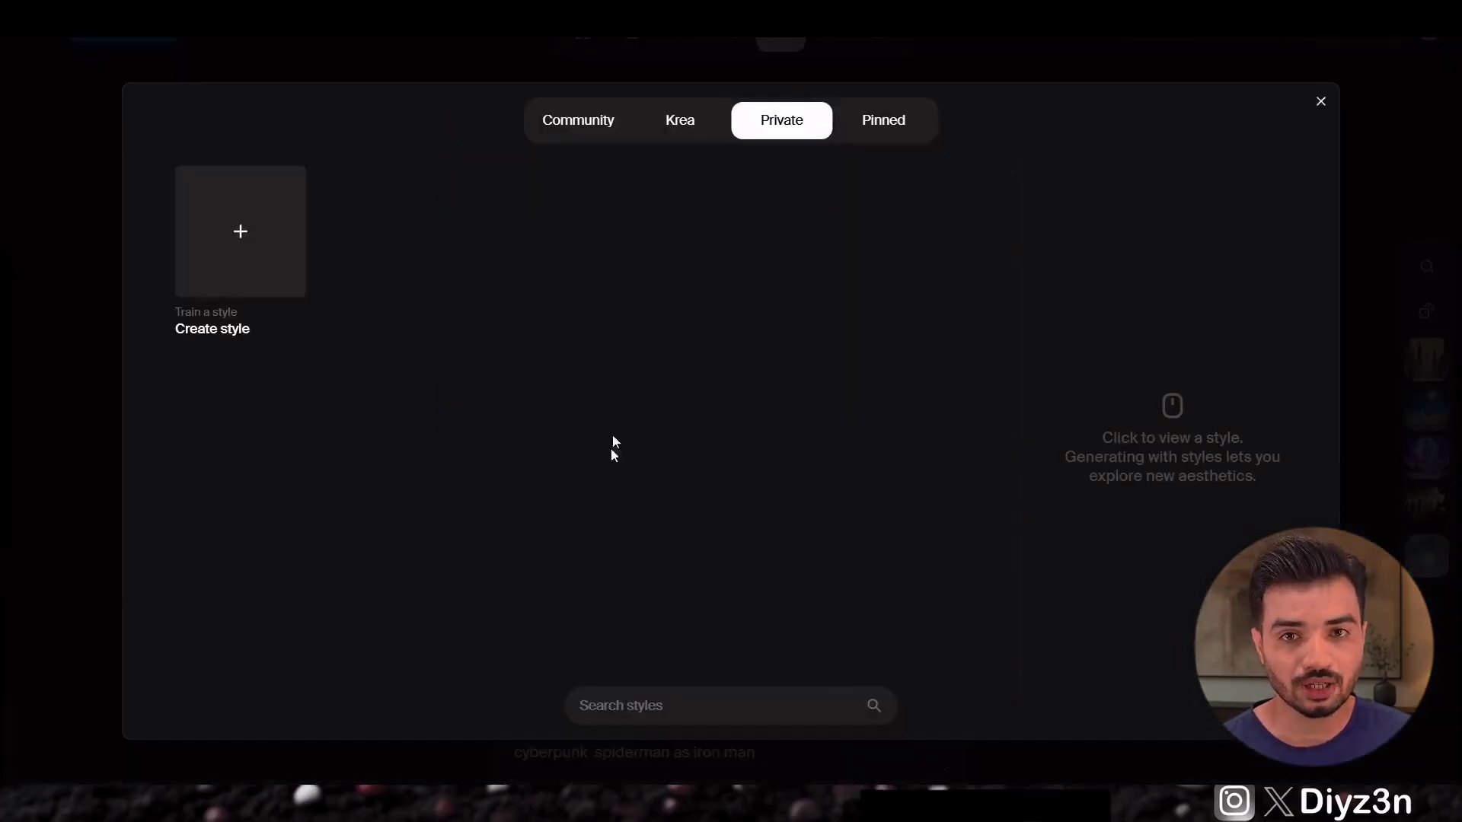
- Browse the Krea and Community styles and apply a community style to the spiderman prompt
click(683, 132)
click(584, 131)
click(571, 435)
click(1108, 661)
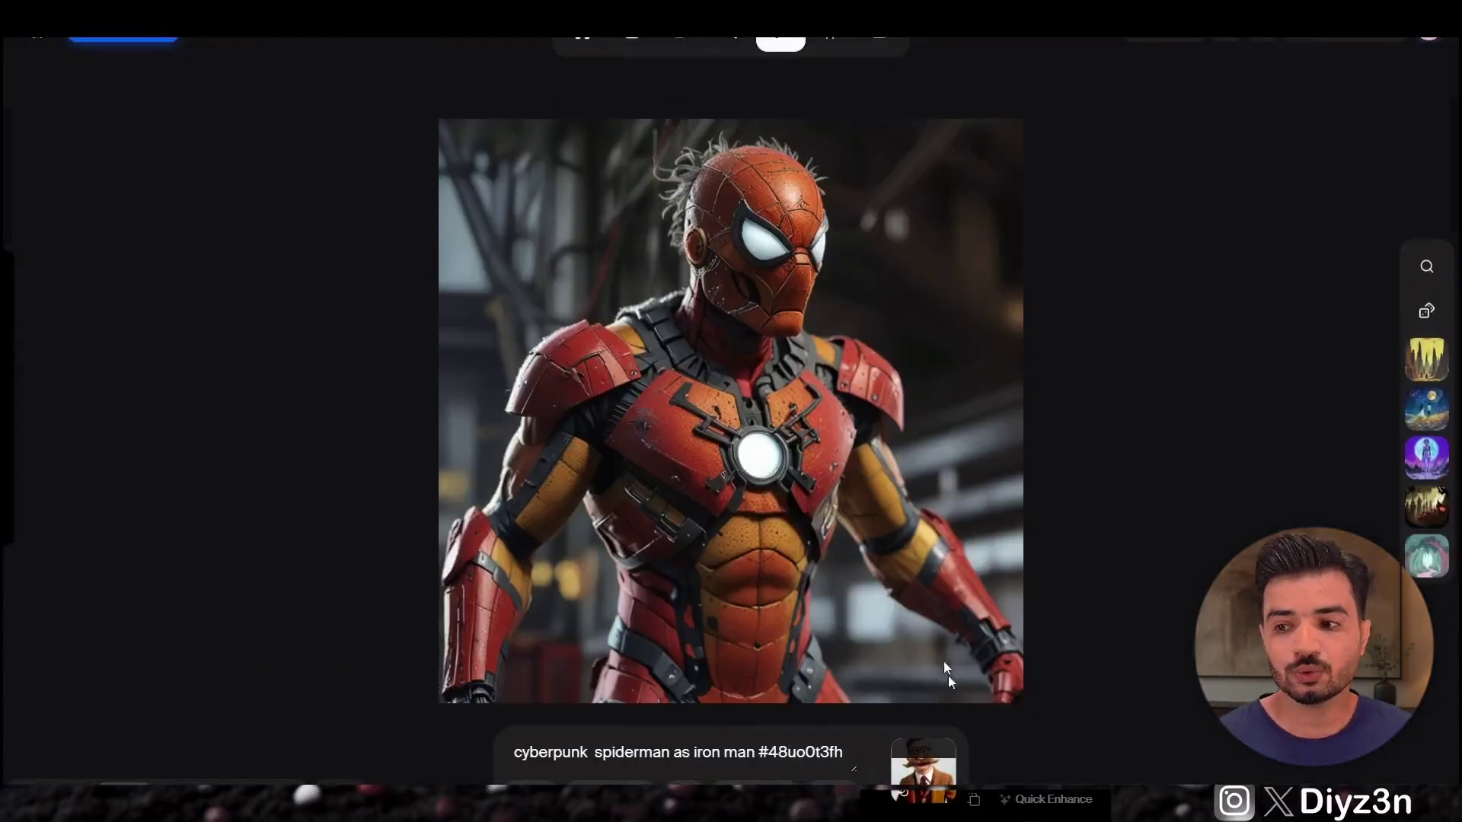
- Change the prompt to a tiny robot with a different style, and add "red and white" as its colours
right_click(644, 753)
click(685, 345)
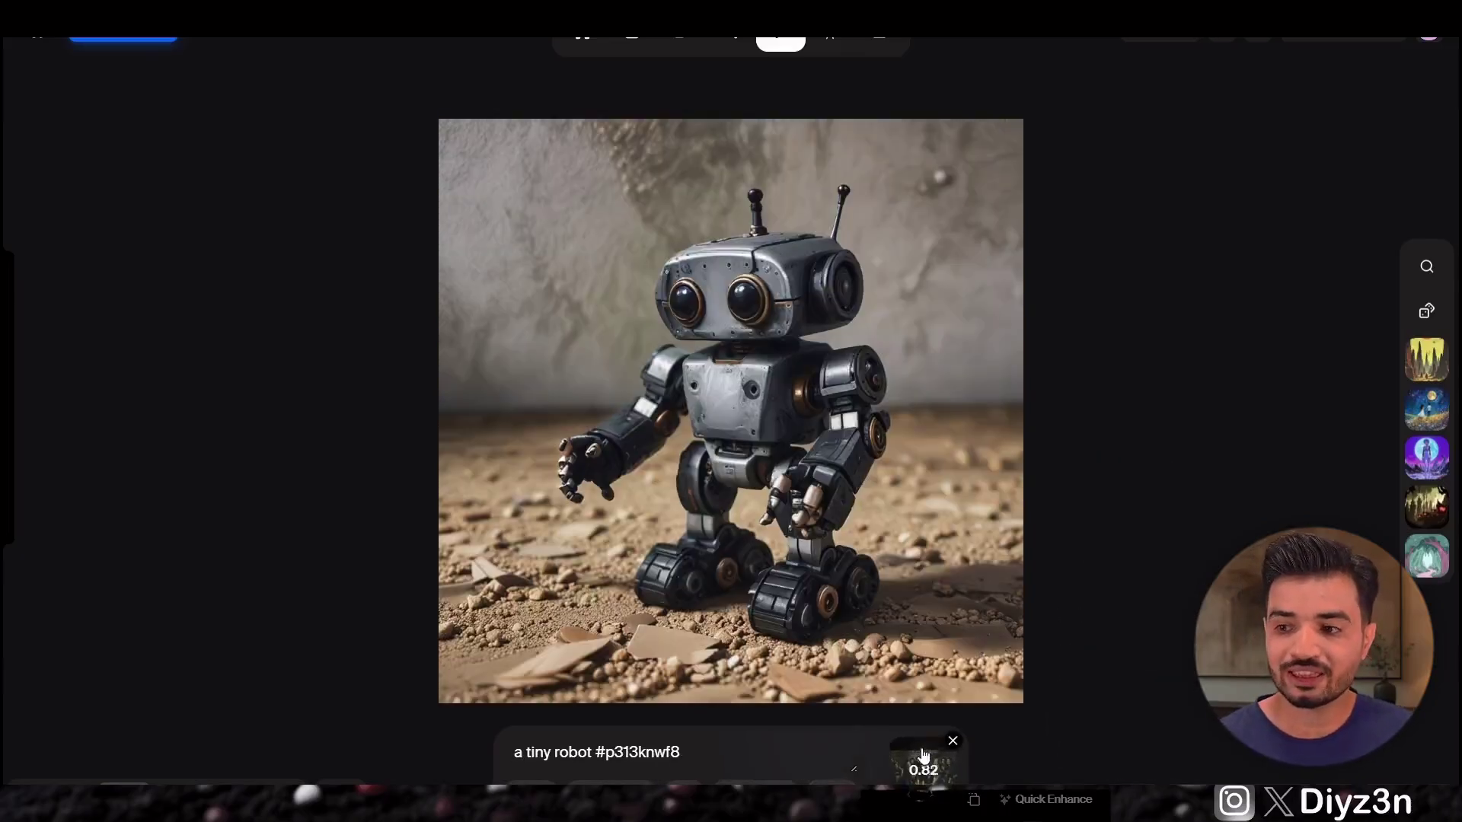
click(834, 794)
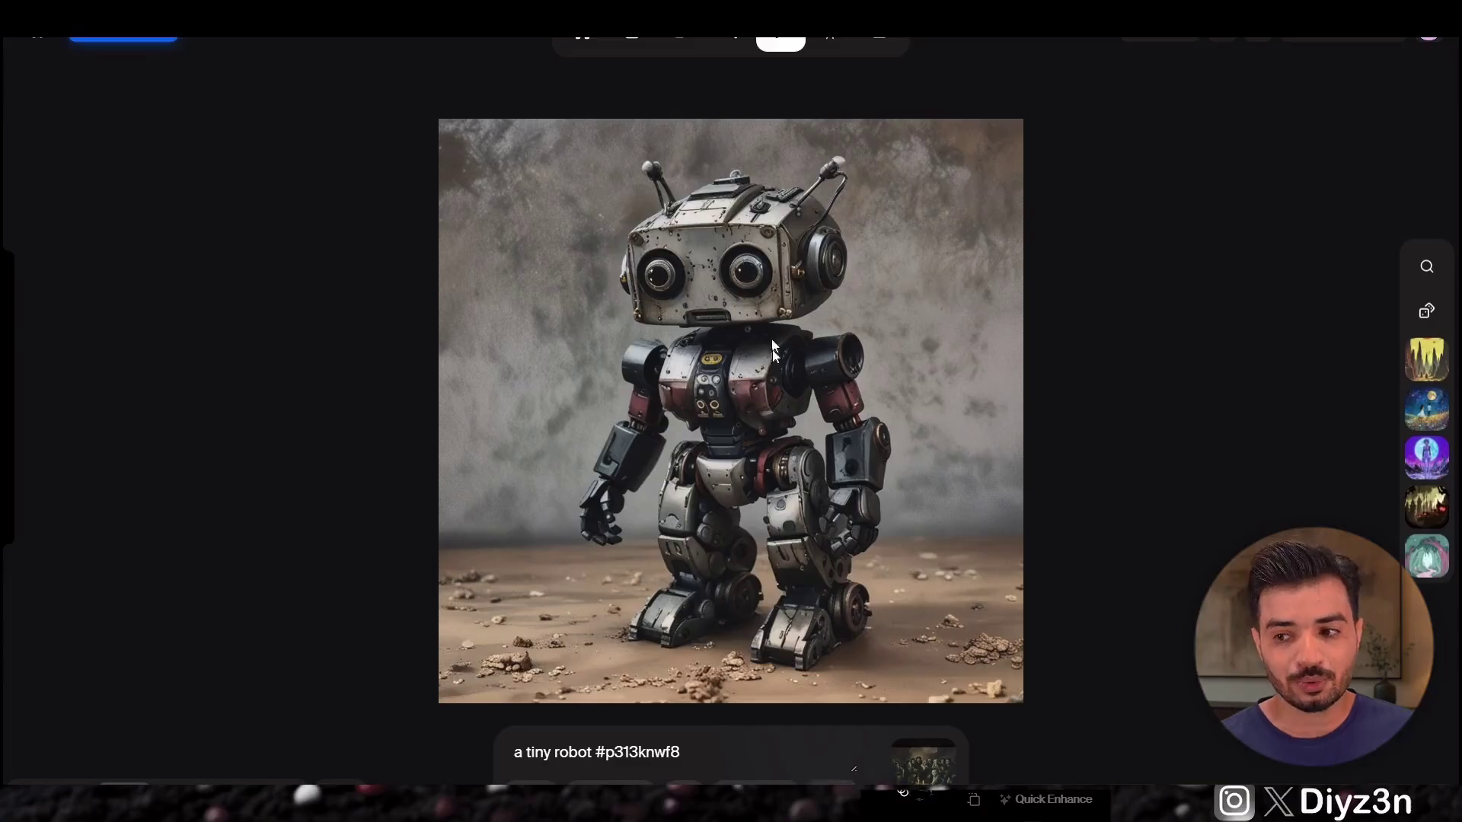
text(red and white)
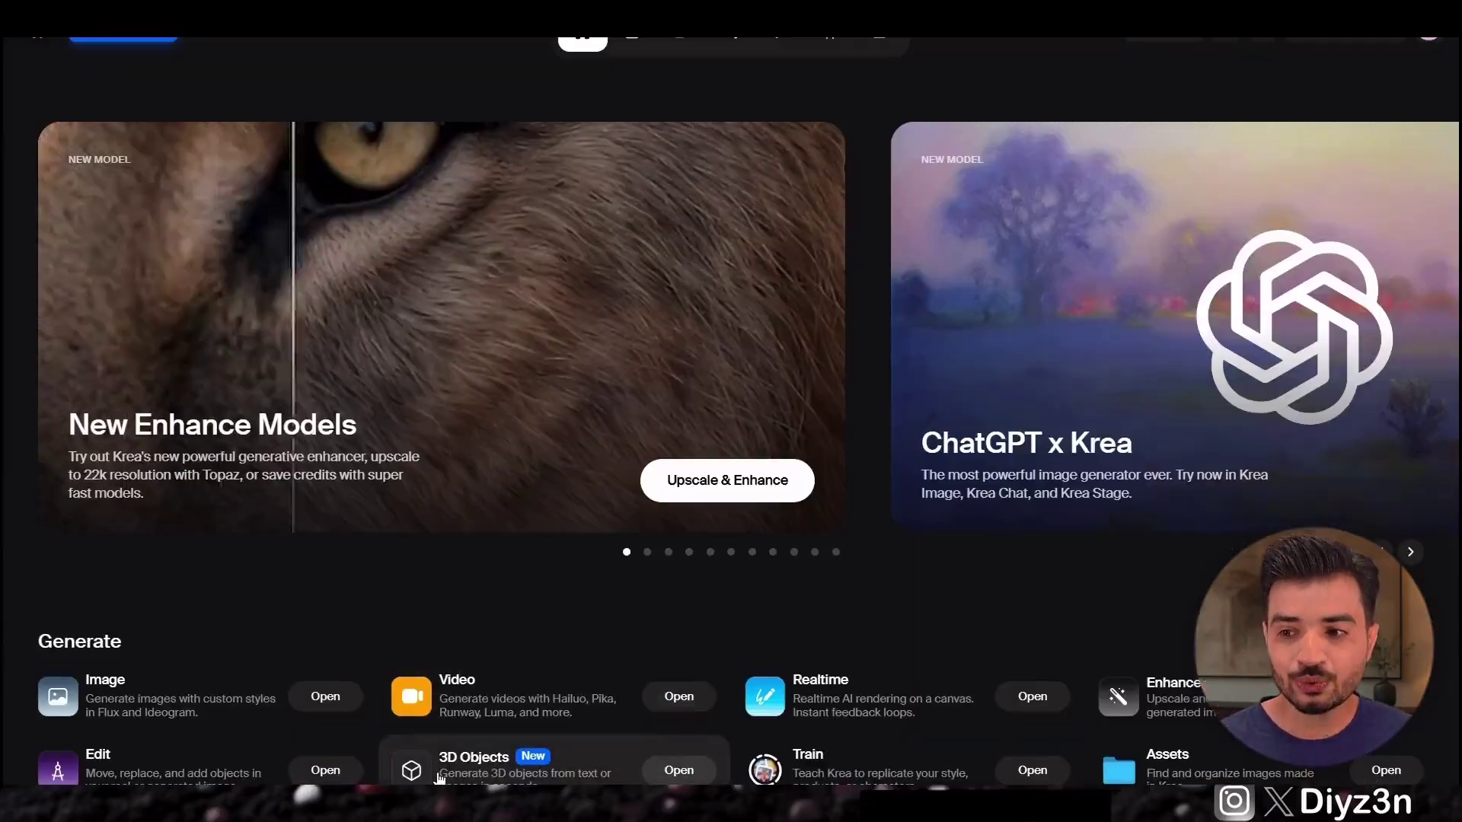
- Open the 3D Objects tool, upload the red and white robot image, and generate a 3D model from it
click(440, 776)
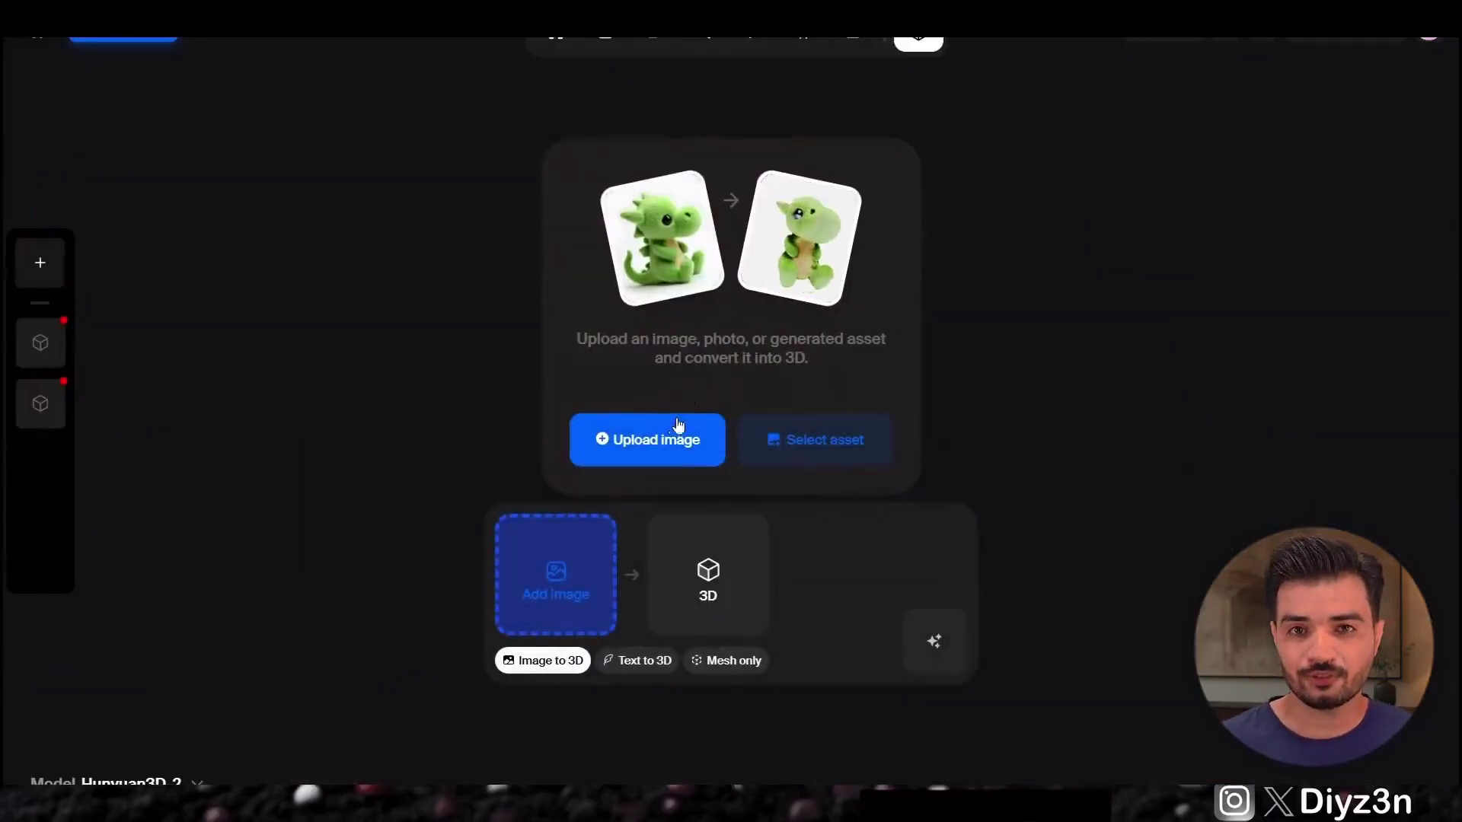
click(655, 440)
double_click(326, 156)
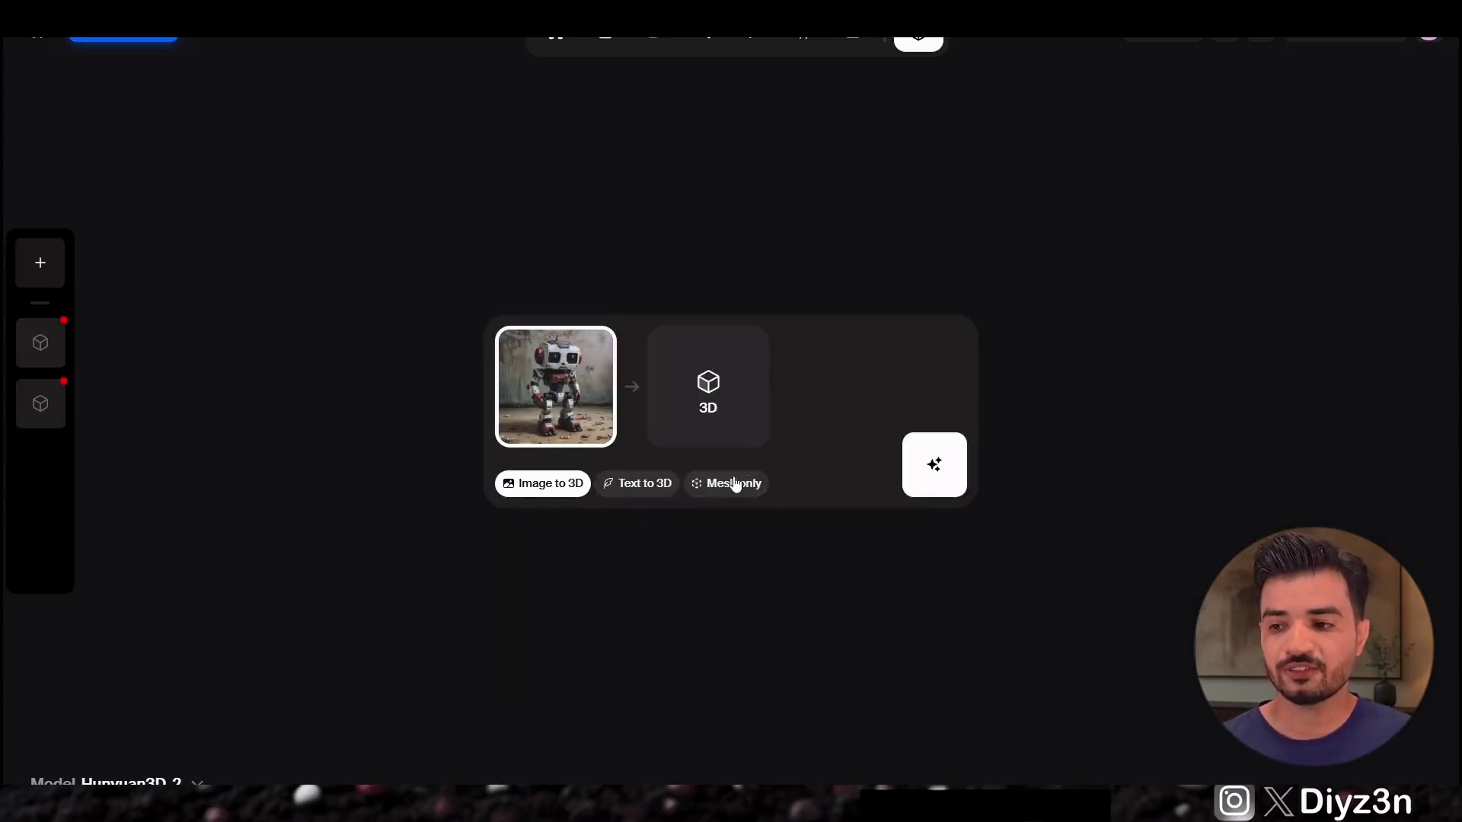
click(945, 461)
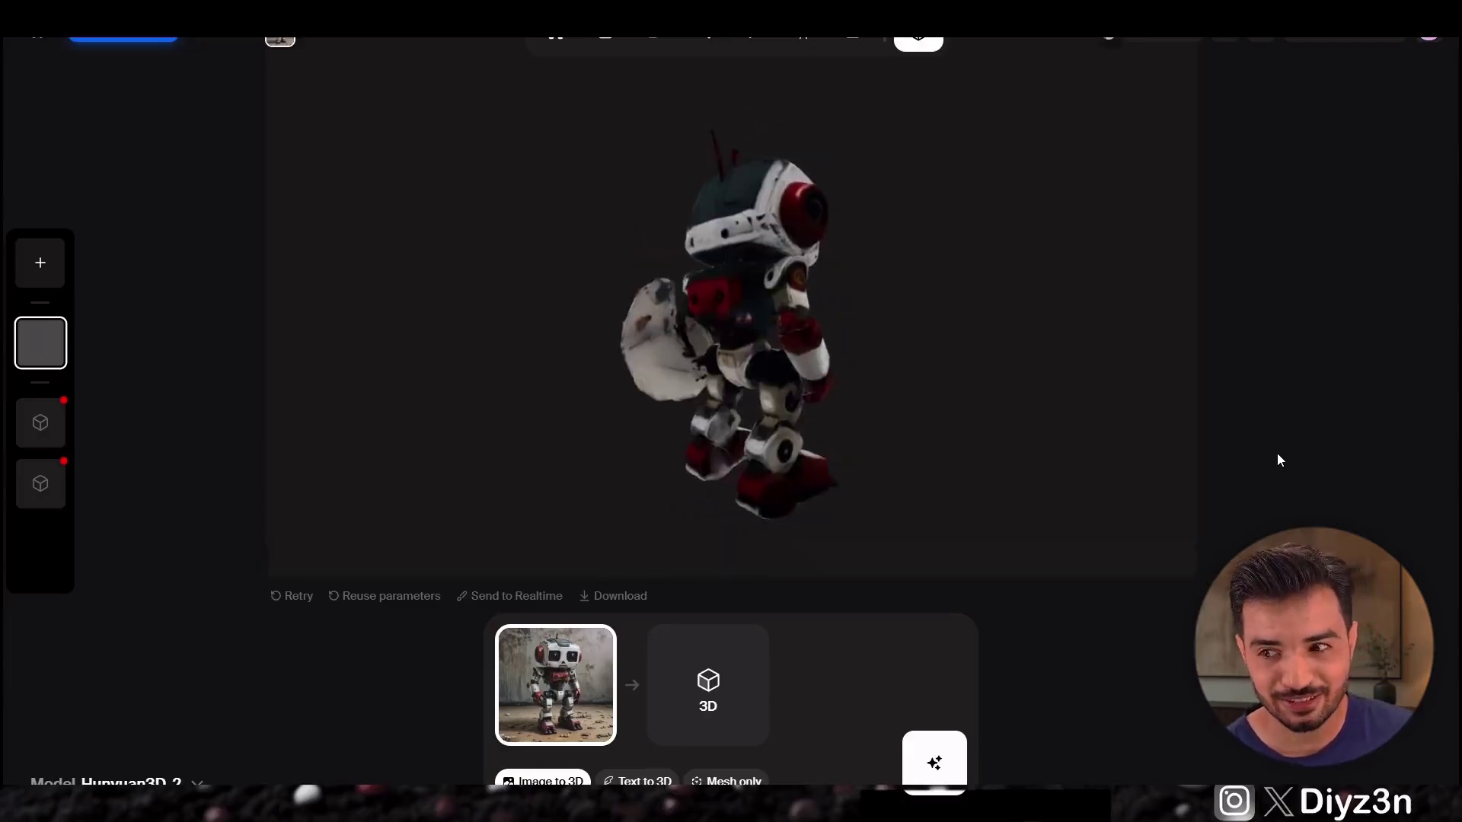
- Inspect the generated 3D robot from different angles and download it as FBX
drag(661, 356, 920, 333)
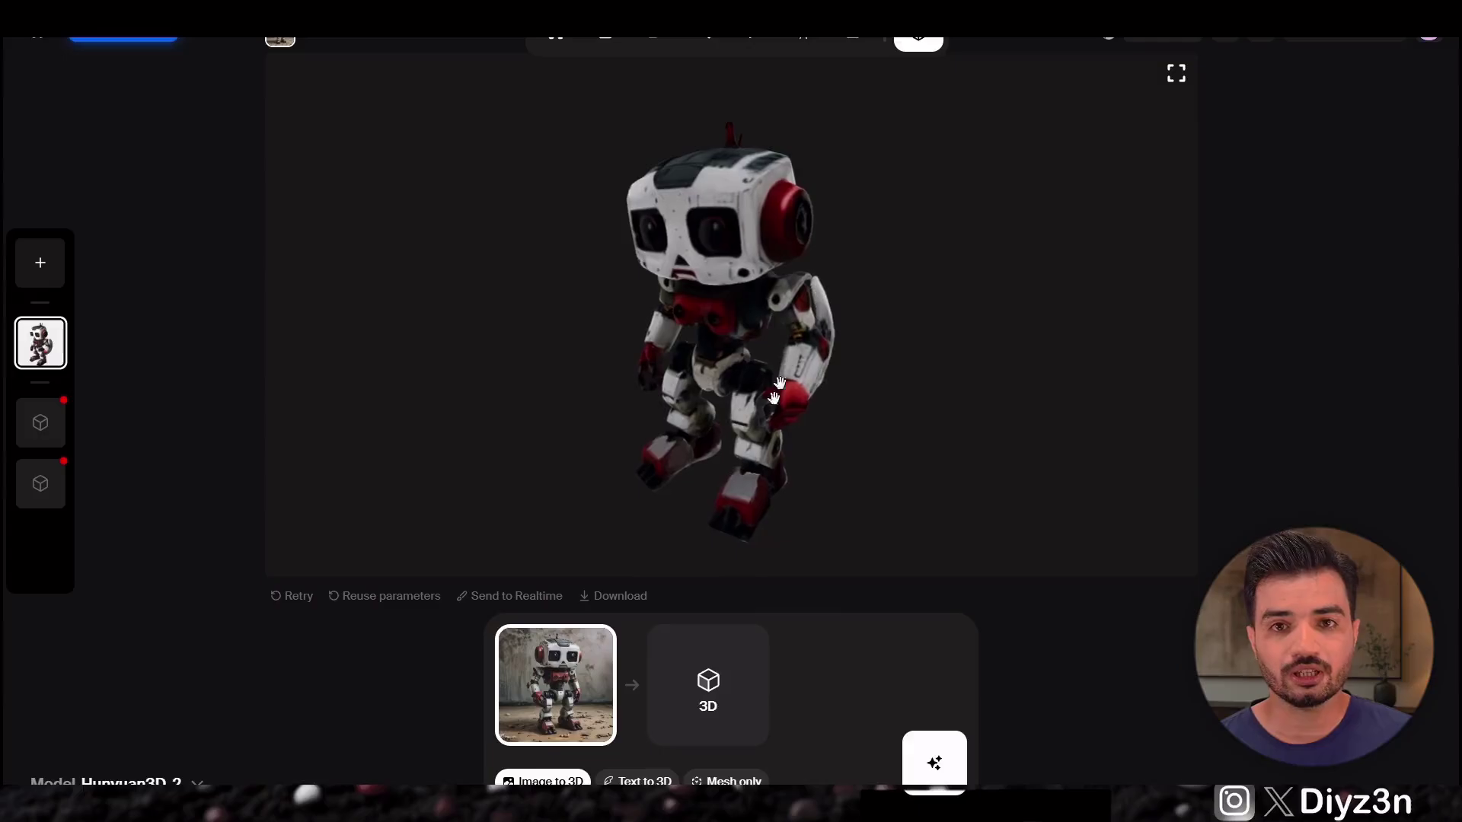
click(618, 598)
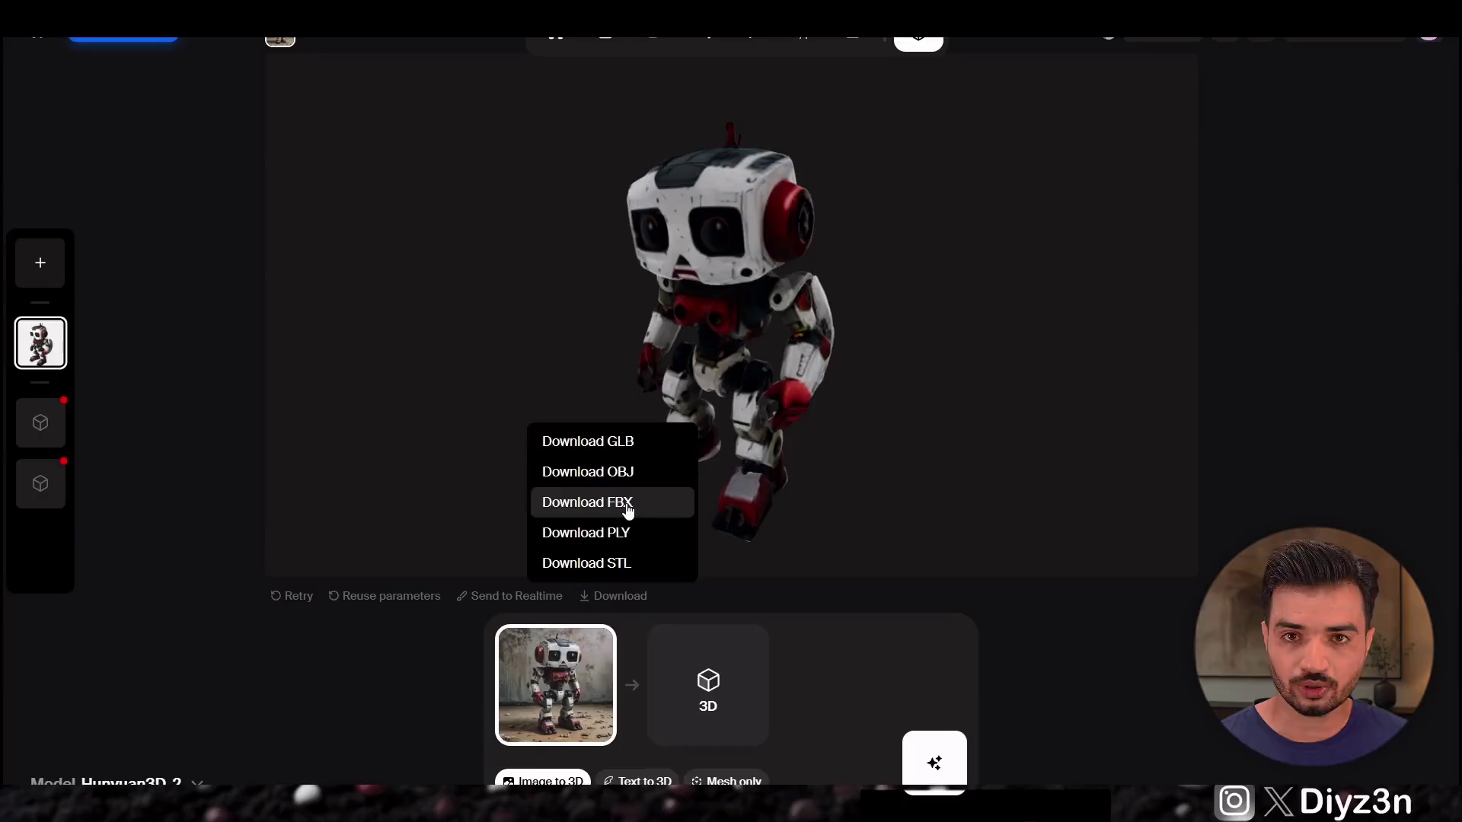
click(626, 504)
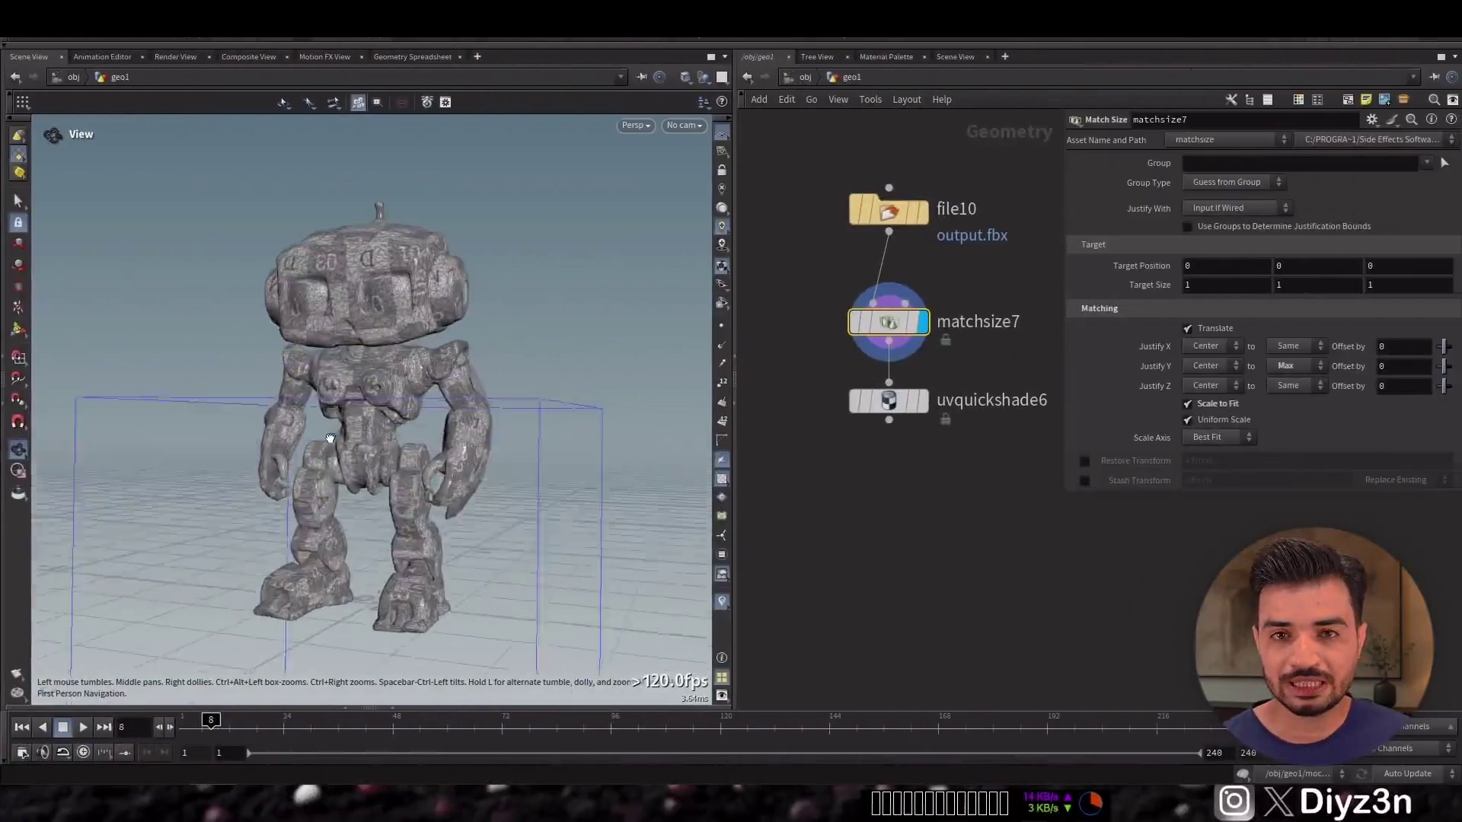
- Switch to Houdini, display the uvquickshade6 result on the imported robot, and inspect its texture
drag(305, 441, 356, 432)
click(923, 401)
click(889, 402)
drag(356, 375, 473, 360)
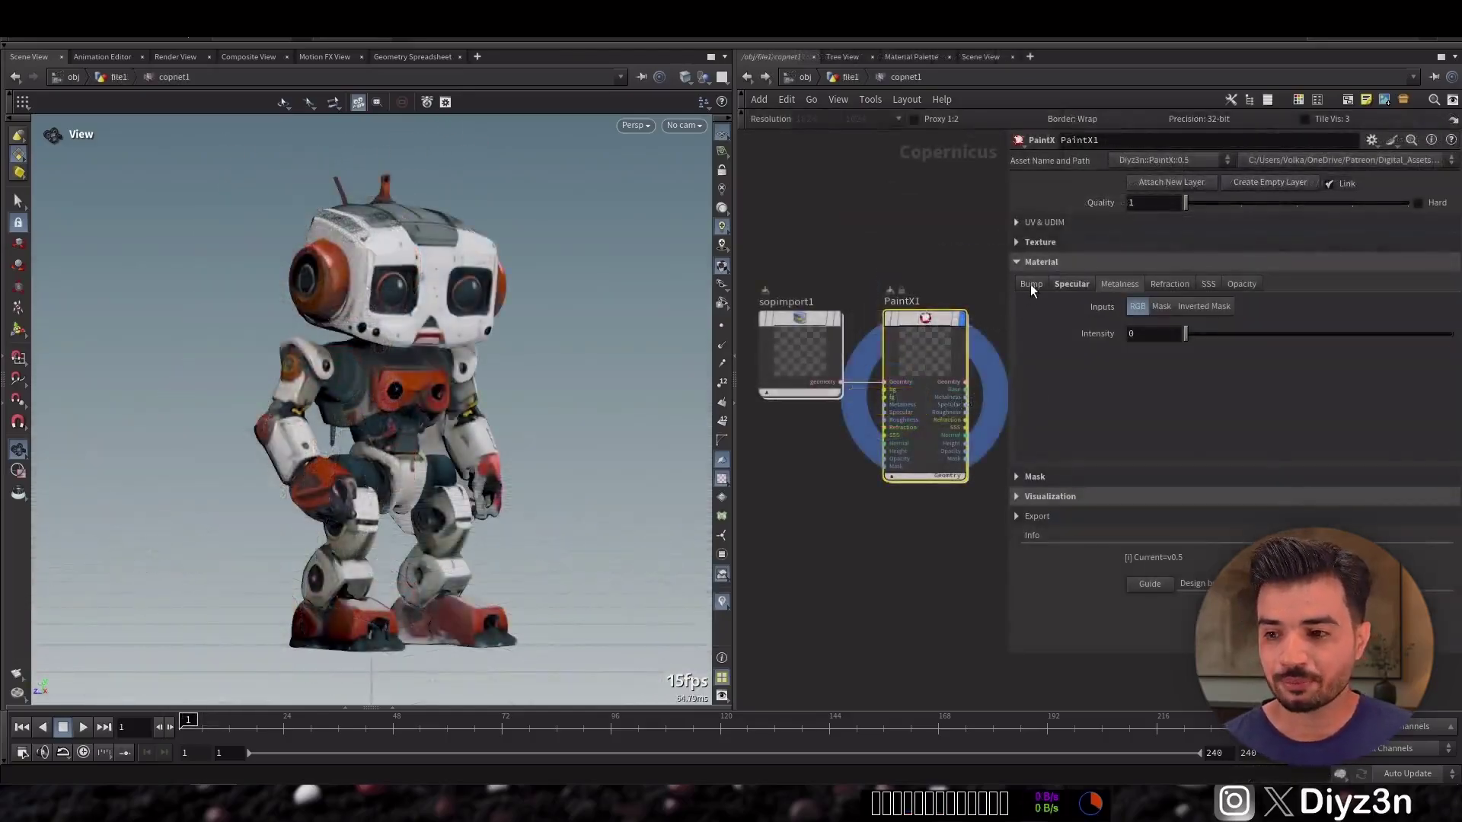
- Try a height intensity of 0.523 in PaintX1's bump settings, reset it, and increase the normal intensity instead
drag(1242, 355, 1273, 354)
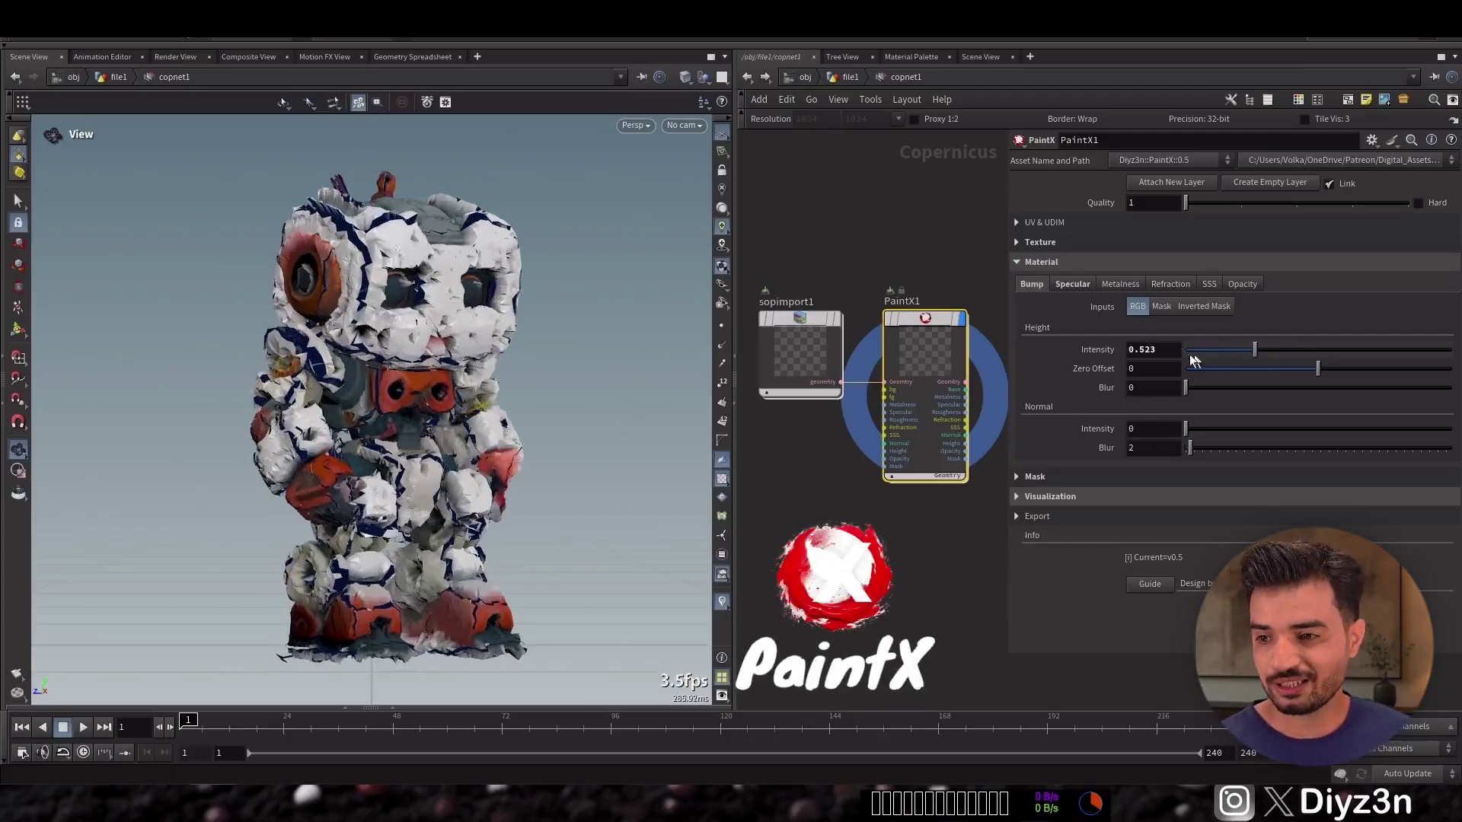
click(1167, 352)
drag(1223, 431, 1404, 429)
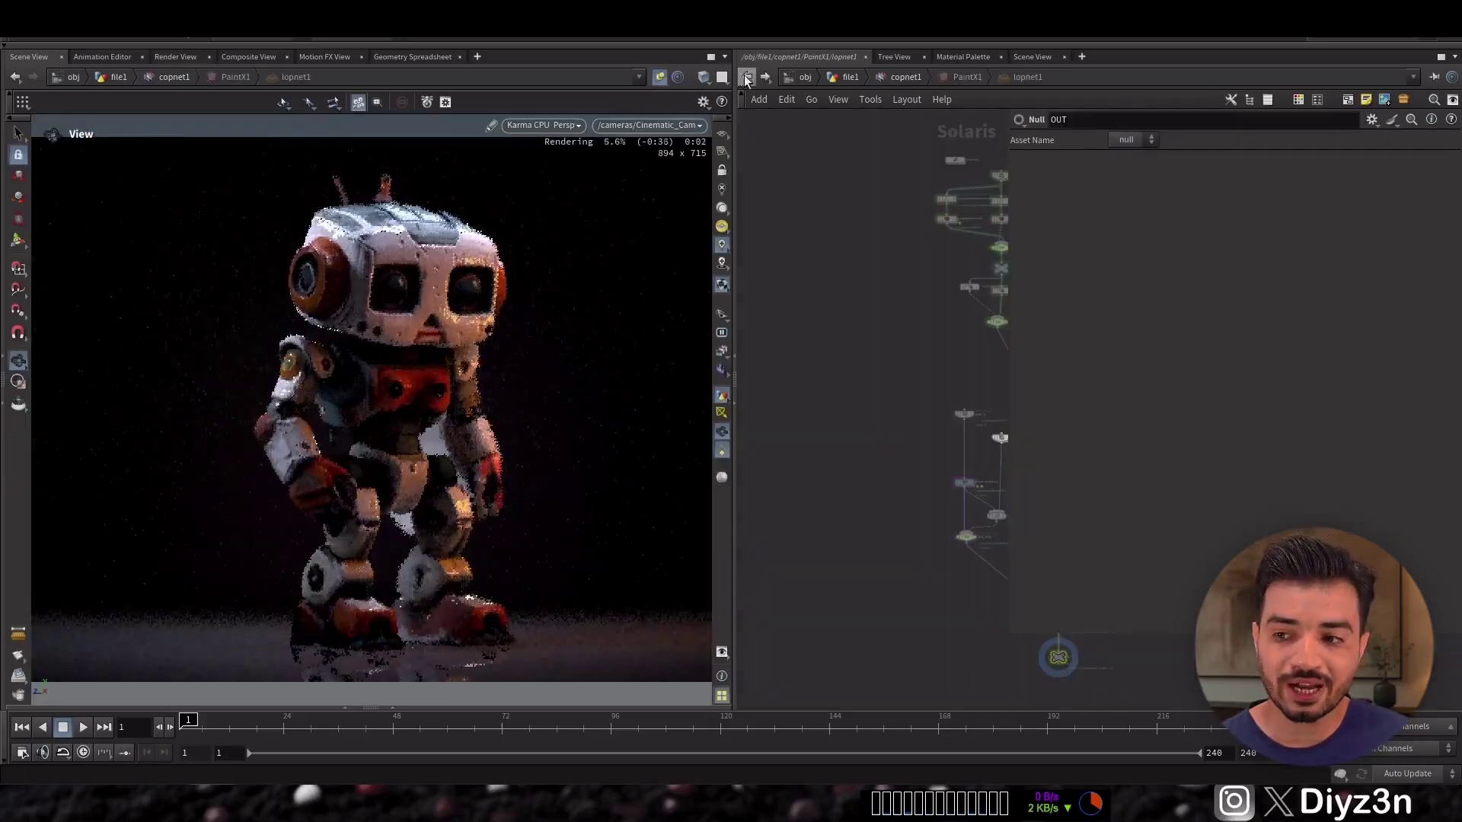
- Preview the robot in PaintX1's OutDoor Solaris scene and set the azimuth to 334
click(1059, 261)
click(1063, 301)
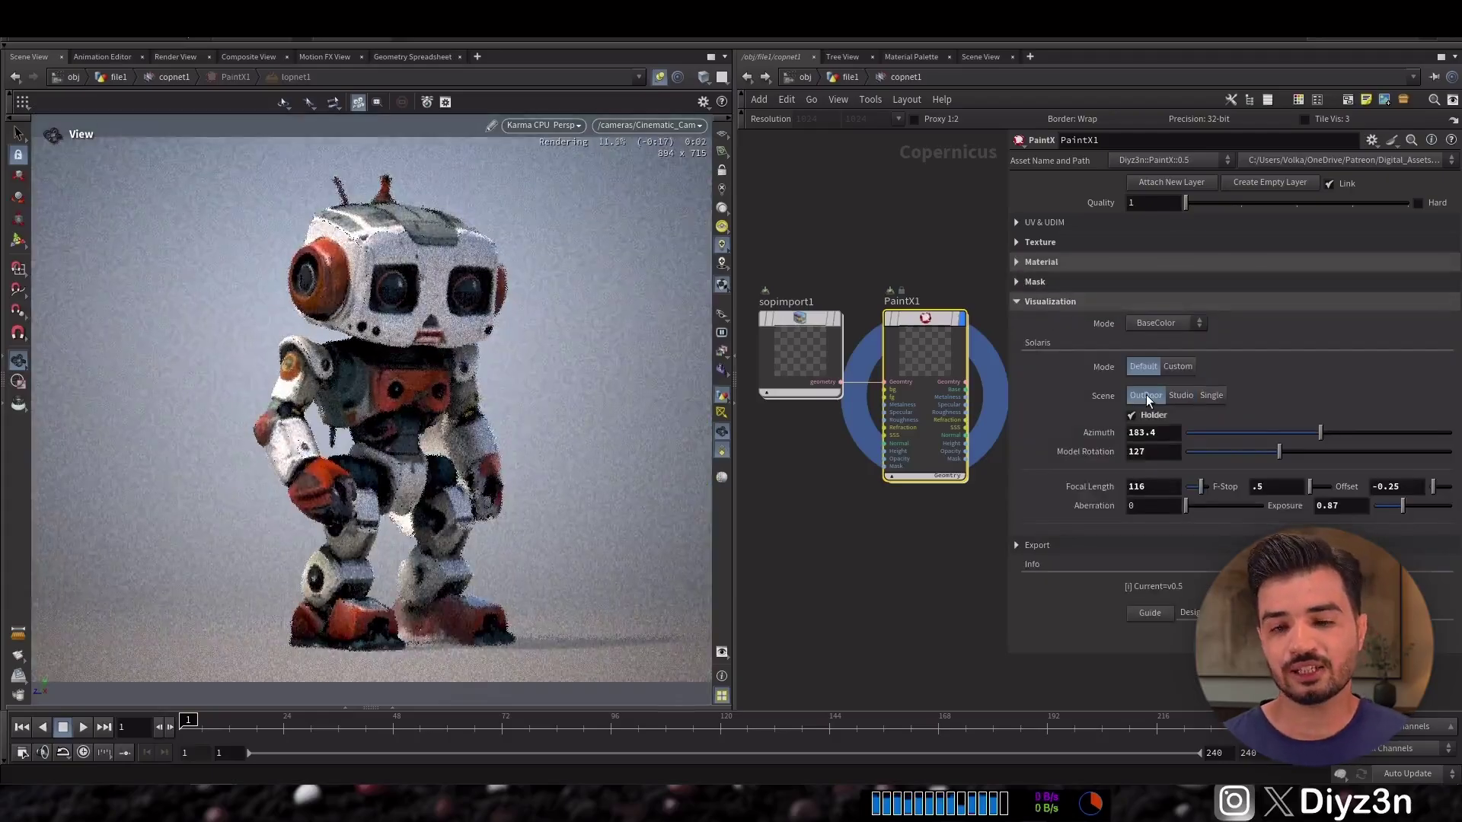
drag(1249, 435, 1197, 434)
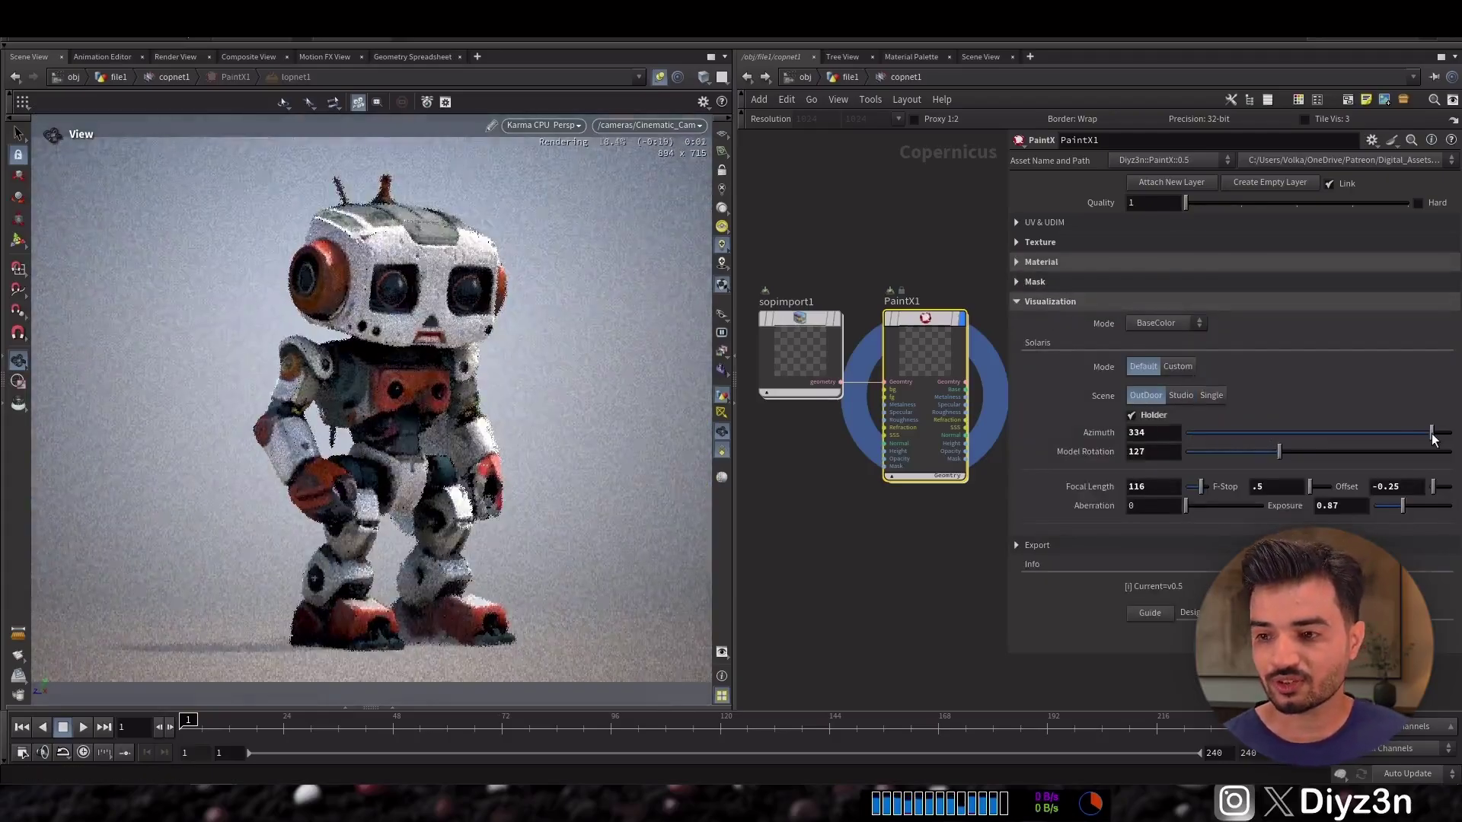
- Compare the Studio scene at azimuth 128 with the OutDoor scene at azimuth 332, and return to the regular viewport
click(1181, 396)
drag(1432, 433, 1279, 432)
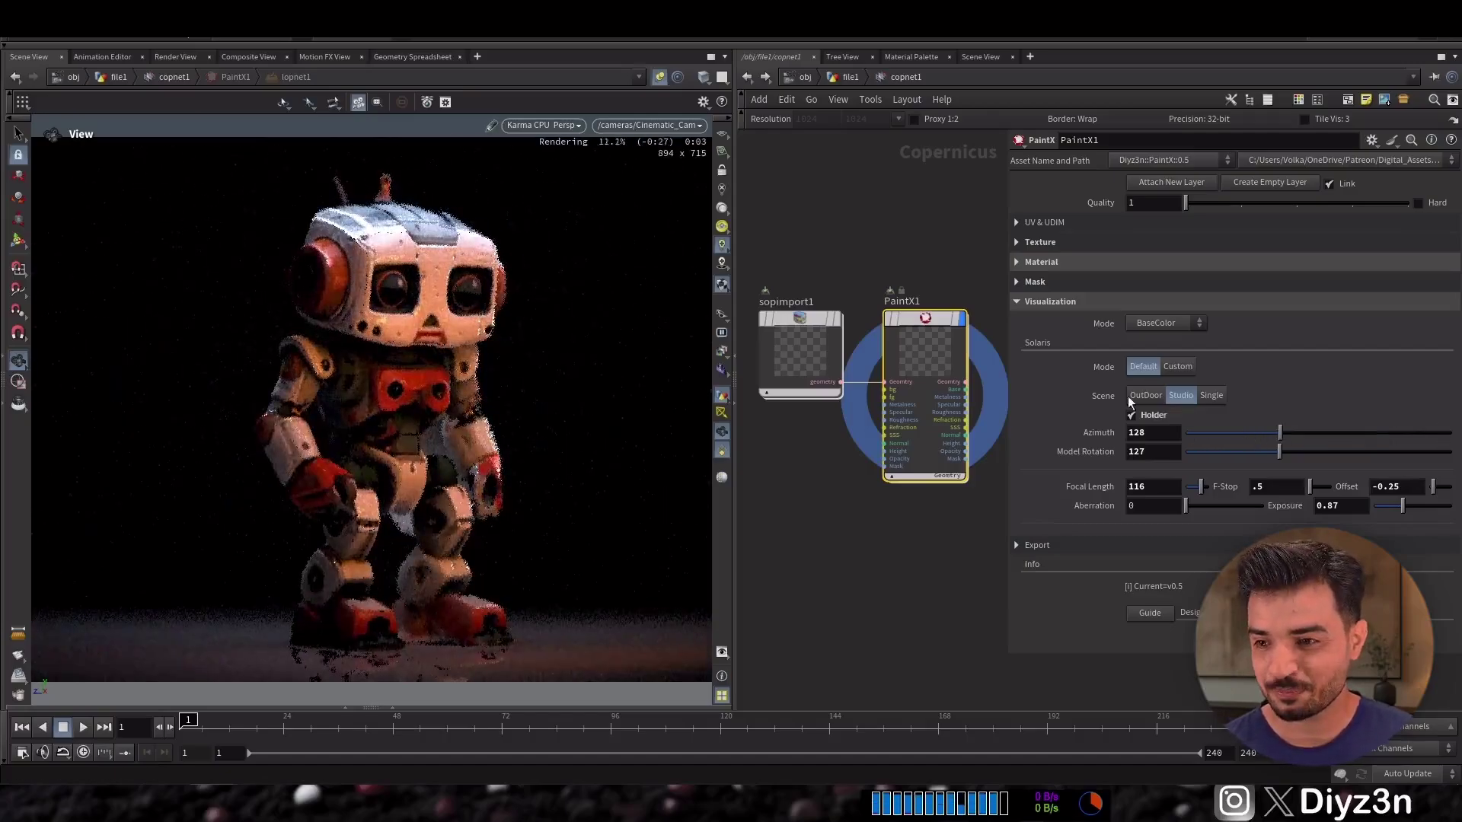
click(1145, 395)
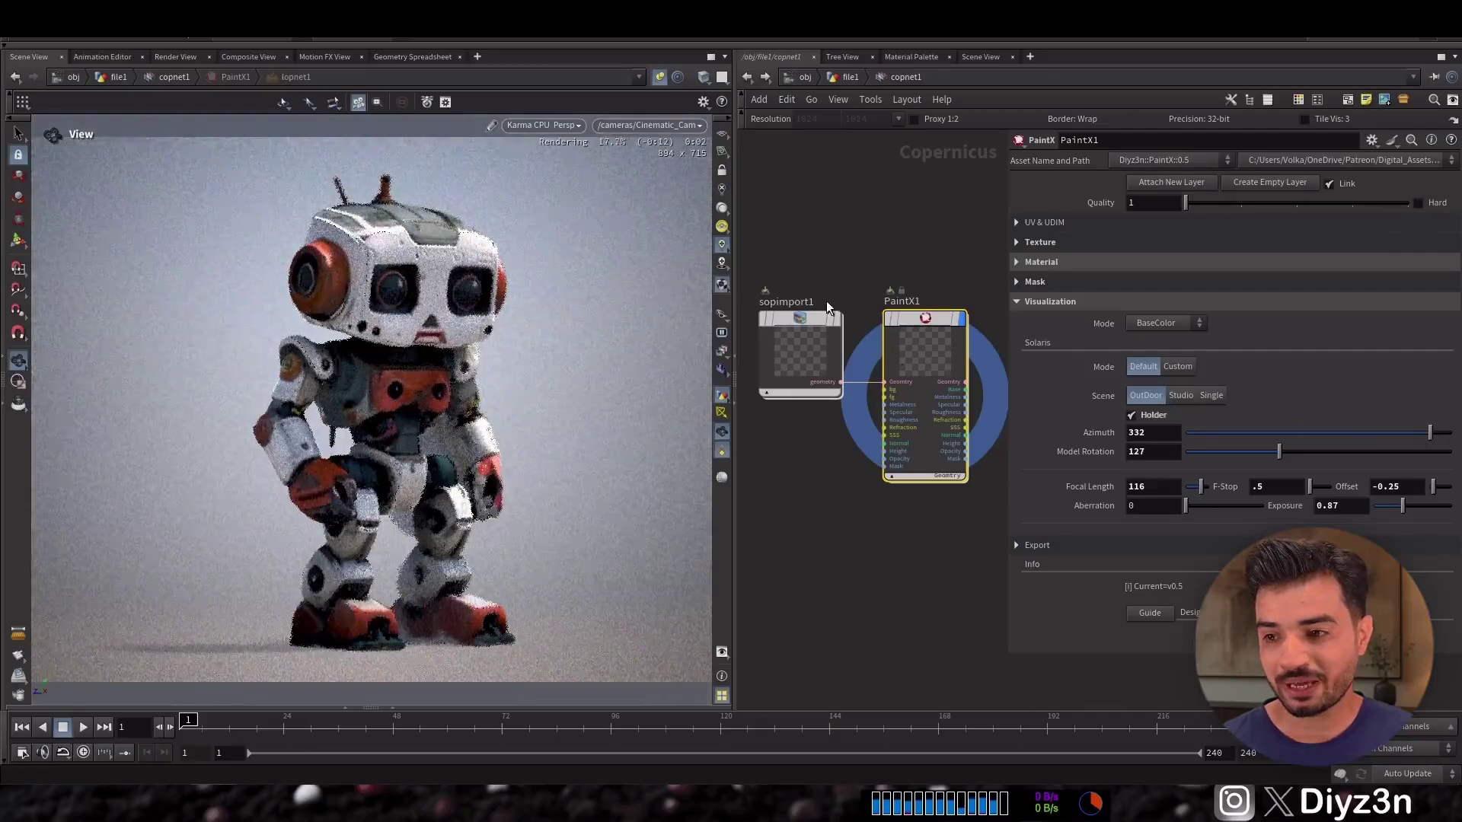
click(660, 77)
- Enable the Curvature mask on PaintX1 to preview wear along the robot's edges
click(1050, 302)
click(1035, 282)
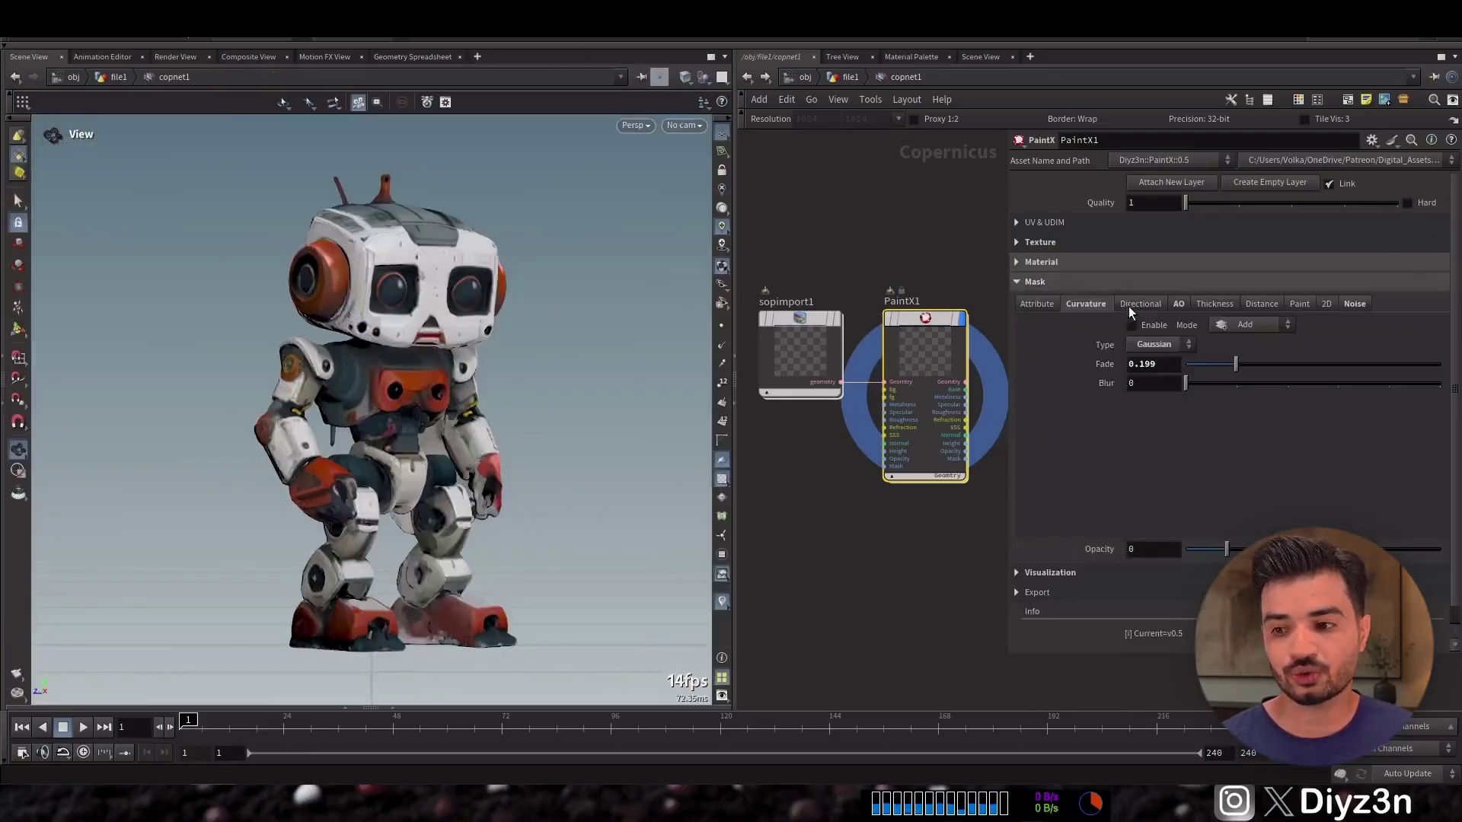
click(1144, 327)
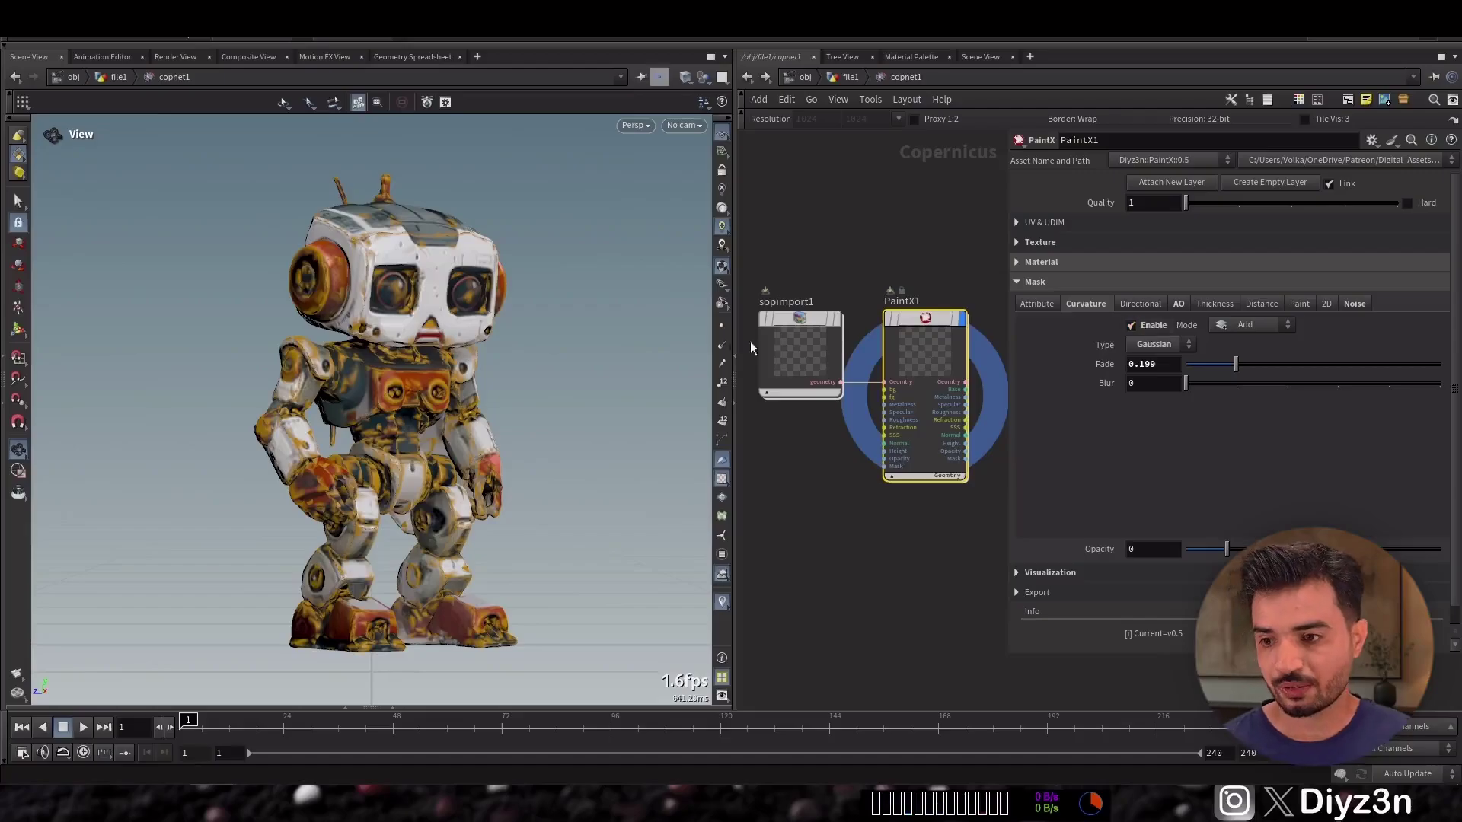
- Enable PaintX1's Directional mask and a Noise mask in Multiply mode to break up the layer on the robot
click(1142, 304)
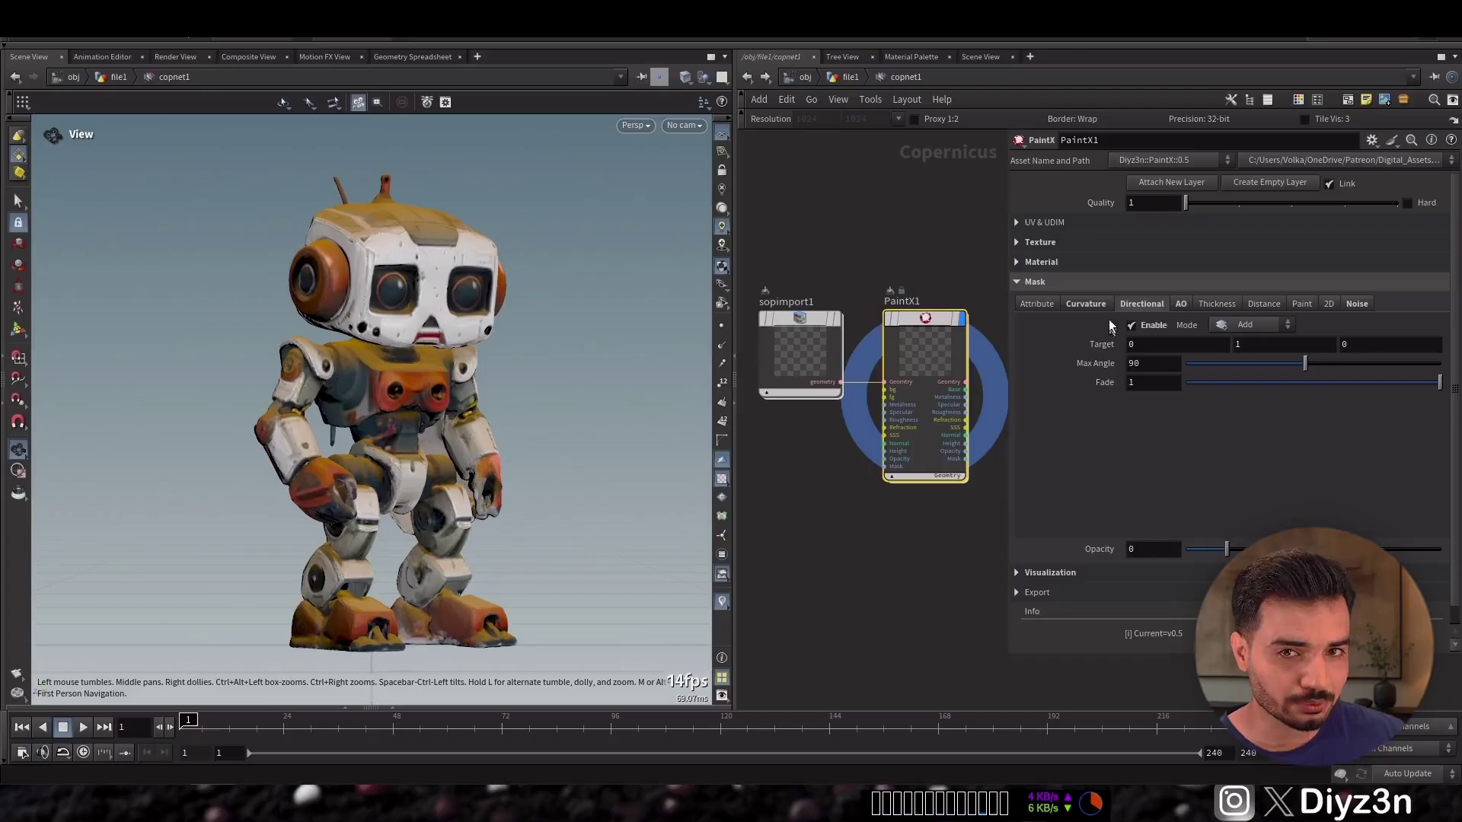
click(1357, 303)
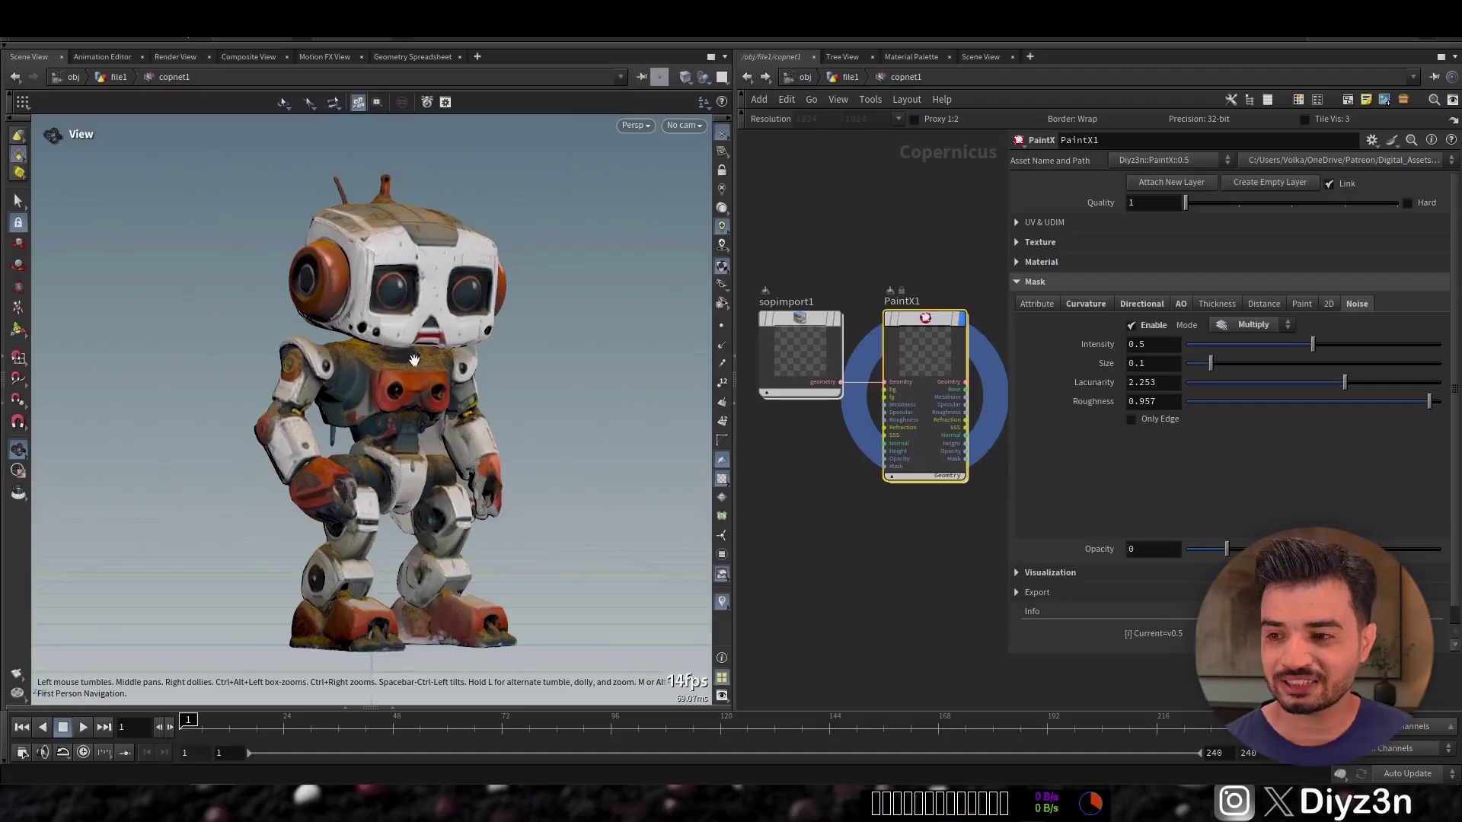
double_click(934, 318)
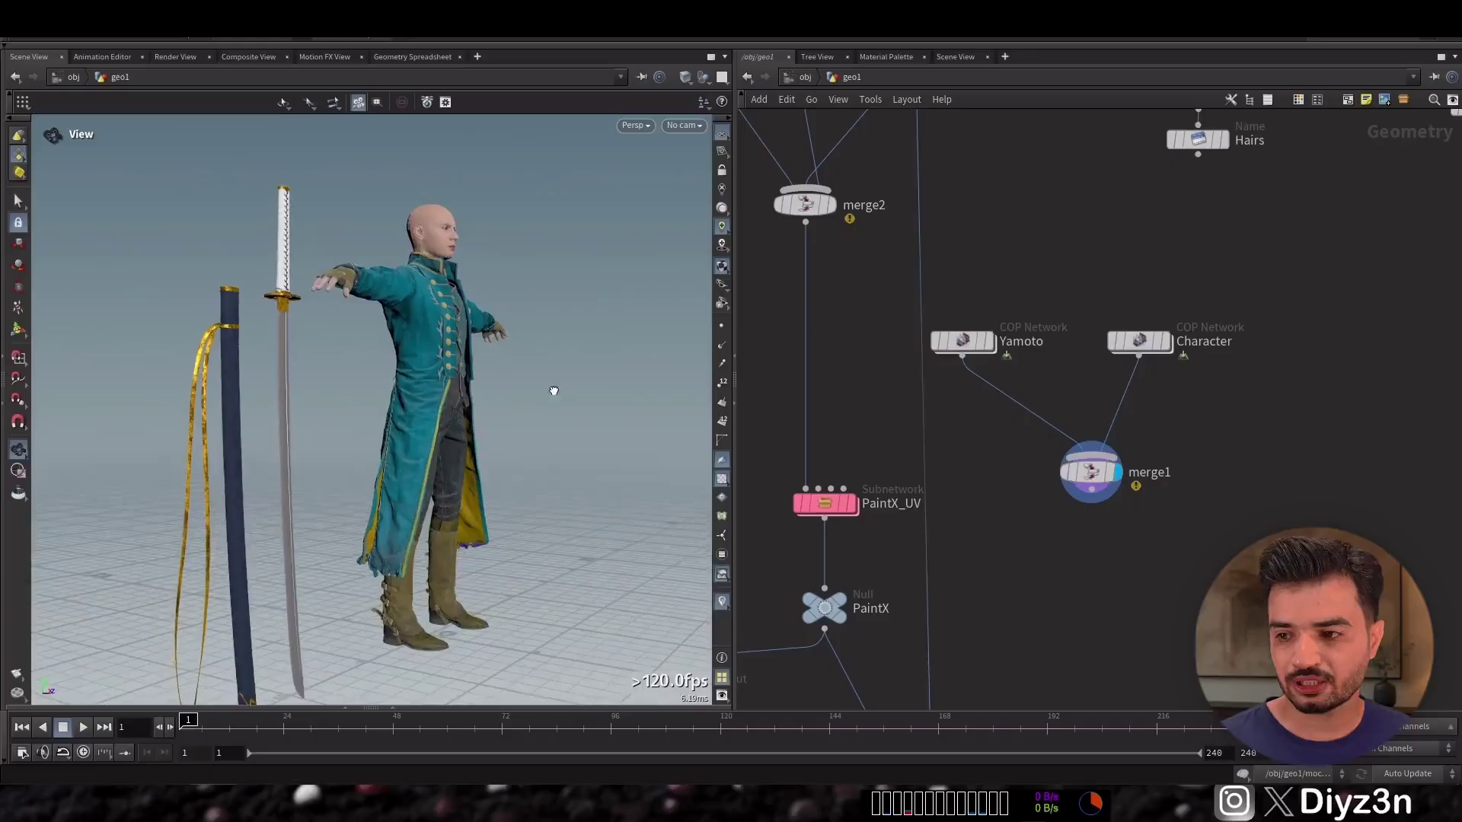
- Inspect the sword and its sheath closely, and open the Yamoto COP network at the Cover node
drag(555, 391, 204, 427)
right_drag(205, 440, 564, 429)
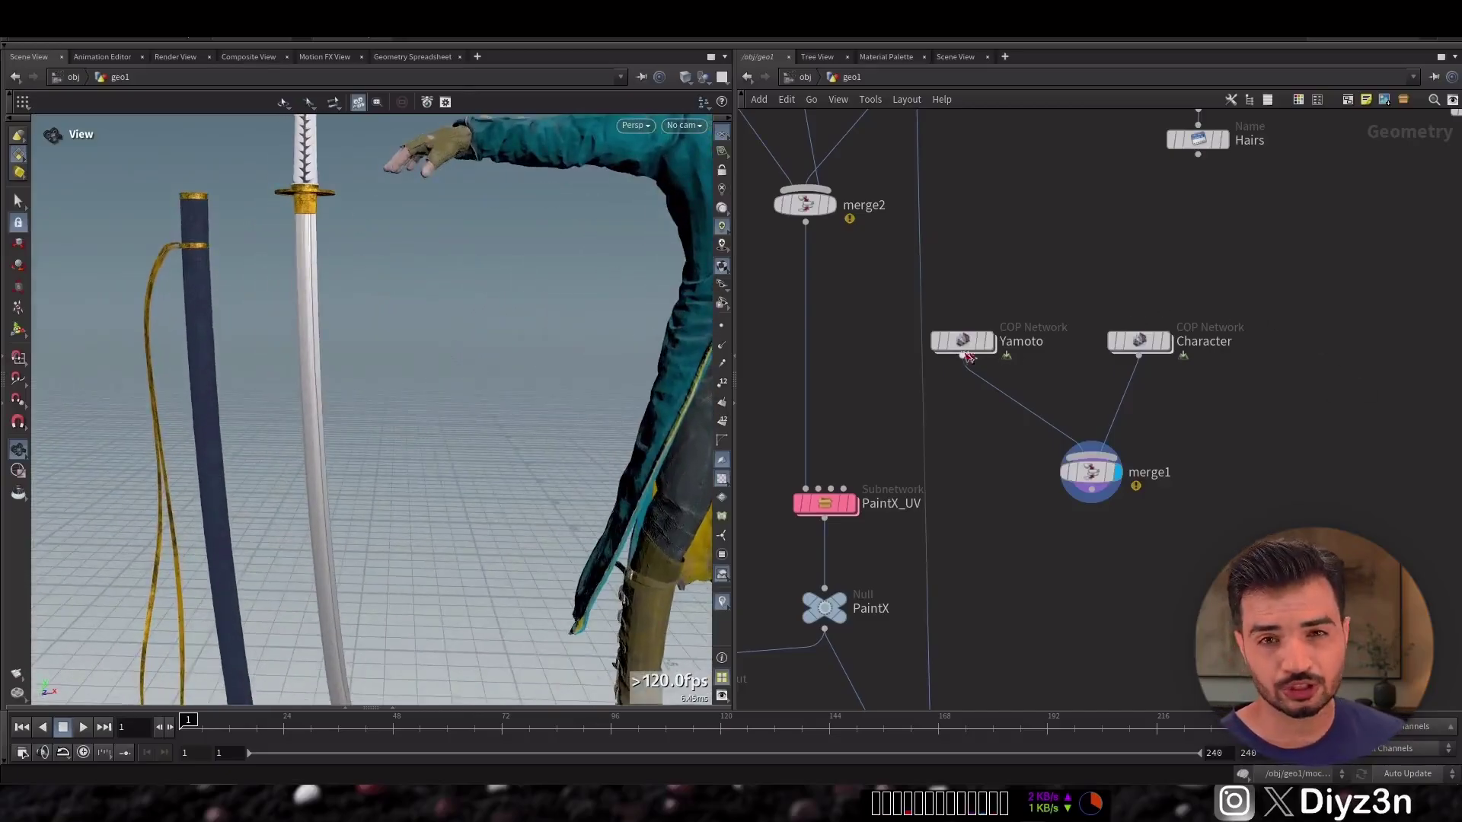
double_click(964, 344)
scroll(169, 420, up, 3)
middle_drag(170, 420, 313, 379)
middle_drag(980, 314, 808, 304)
scroll(1135, 307, up, 2)
middle_drag(1135, 307, 942, 302)
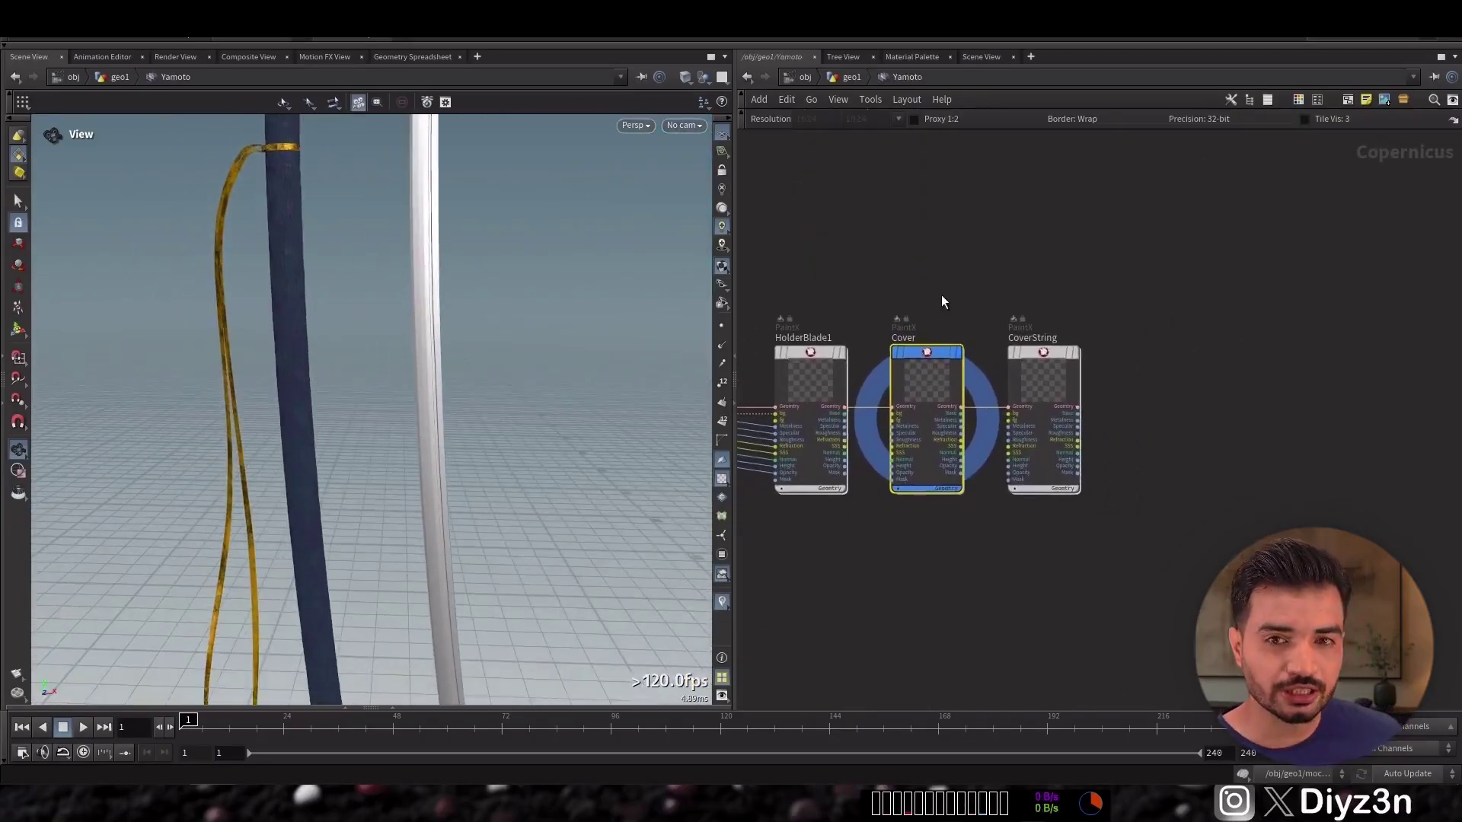
- Show the Cover node's parameters and set its foreground texture mode to File
key(p)
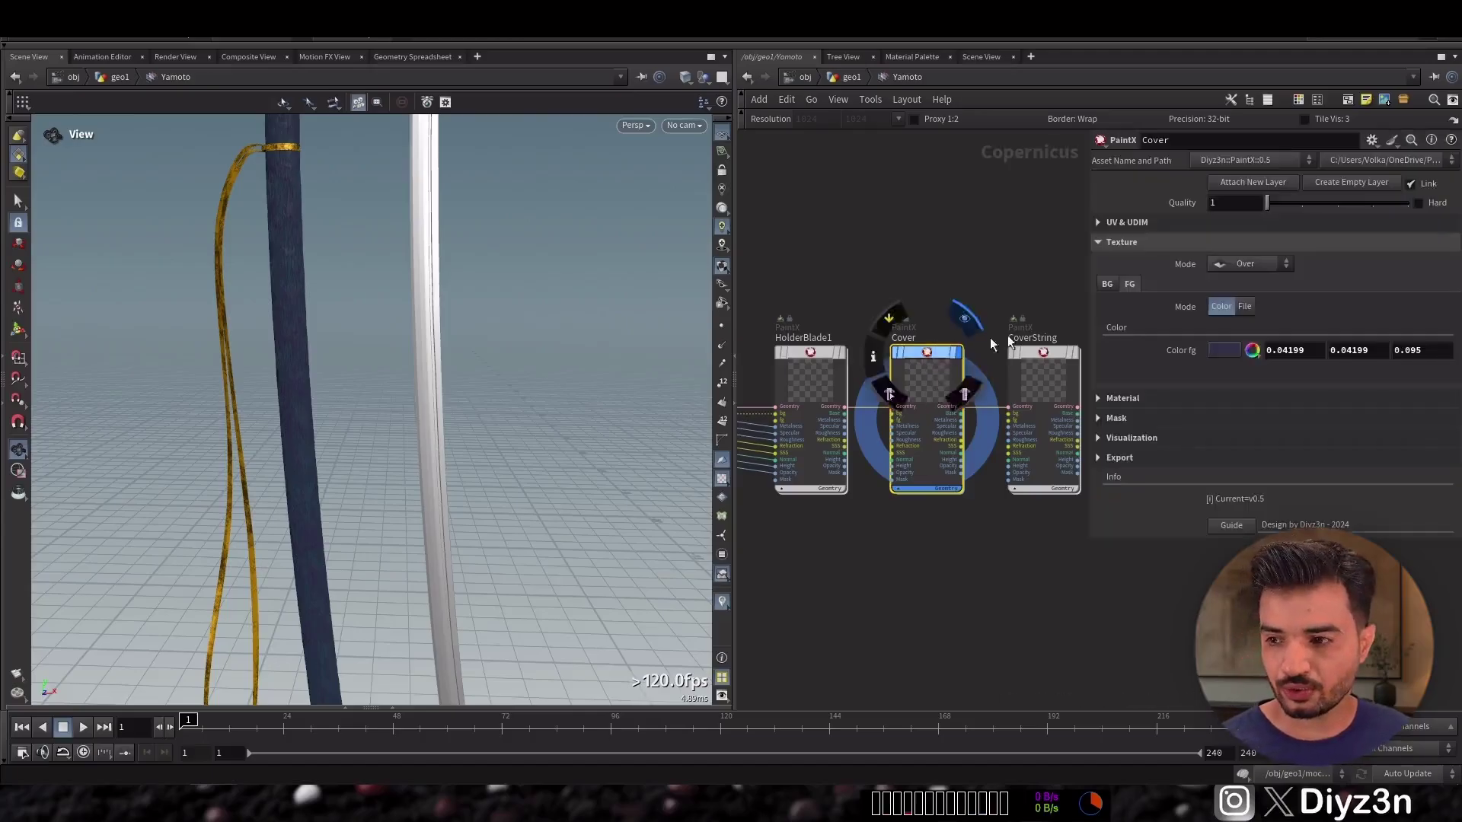
click(1249, 307)
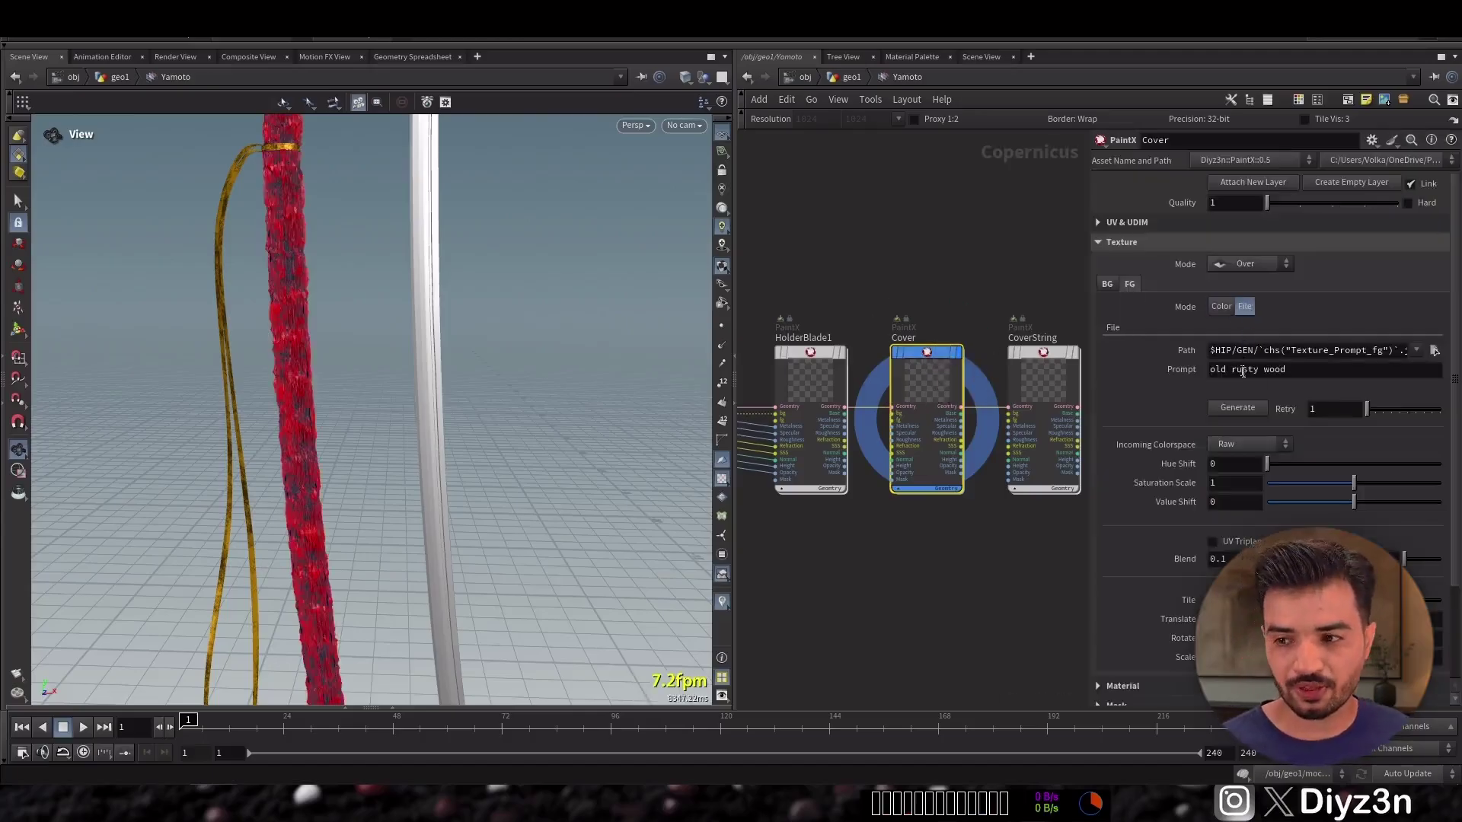
- Generate an "old blue cloth" foreground texture for the Cover node and compare the sheath's display with HolderBlade1's
drag(1232, 370, 1388, 367)
text(blue cloth)
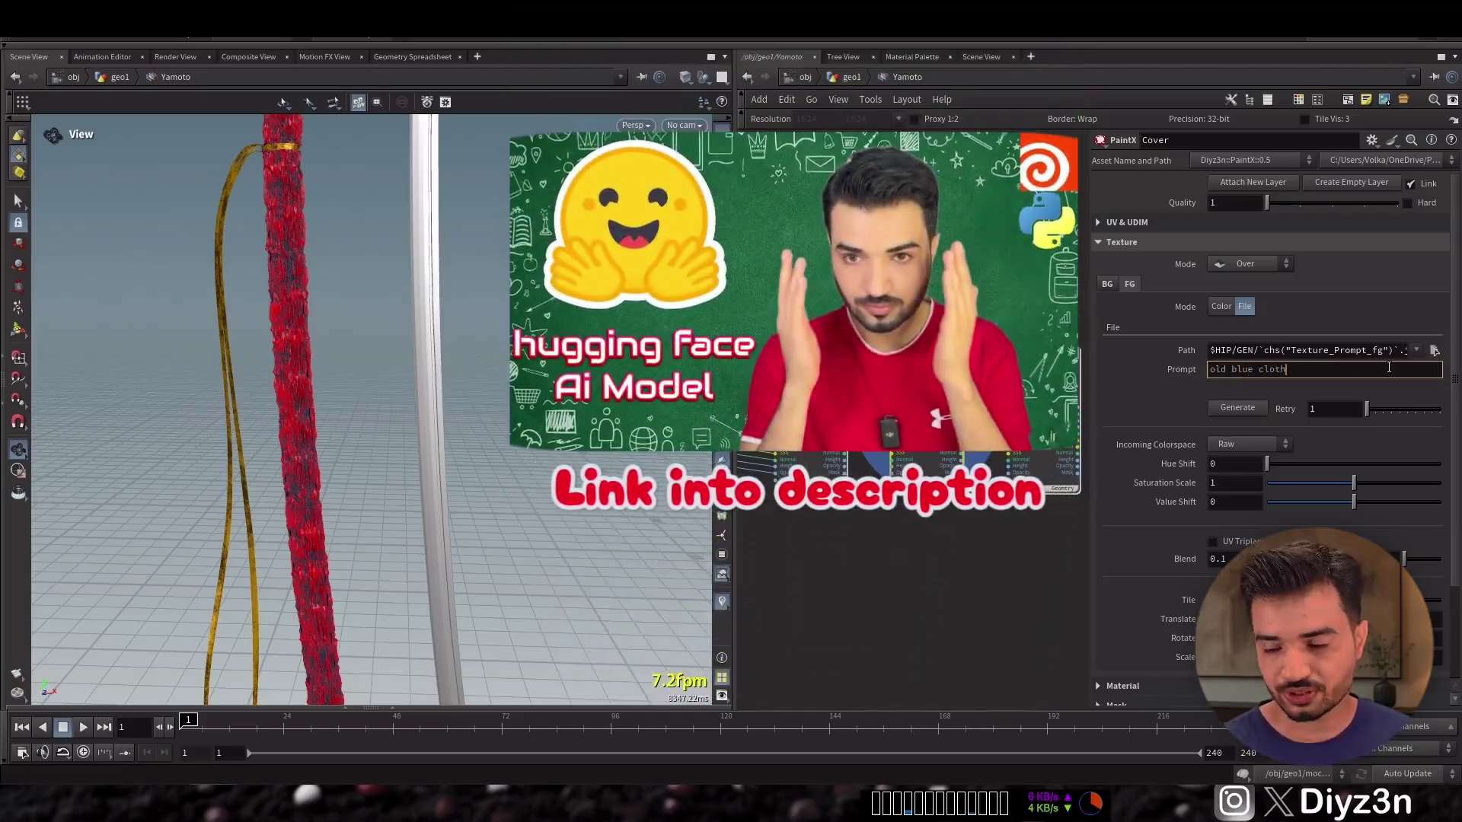
click(1229, 408)
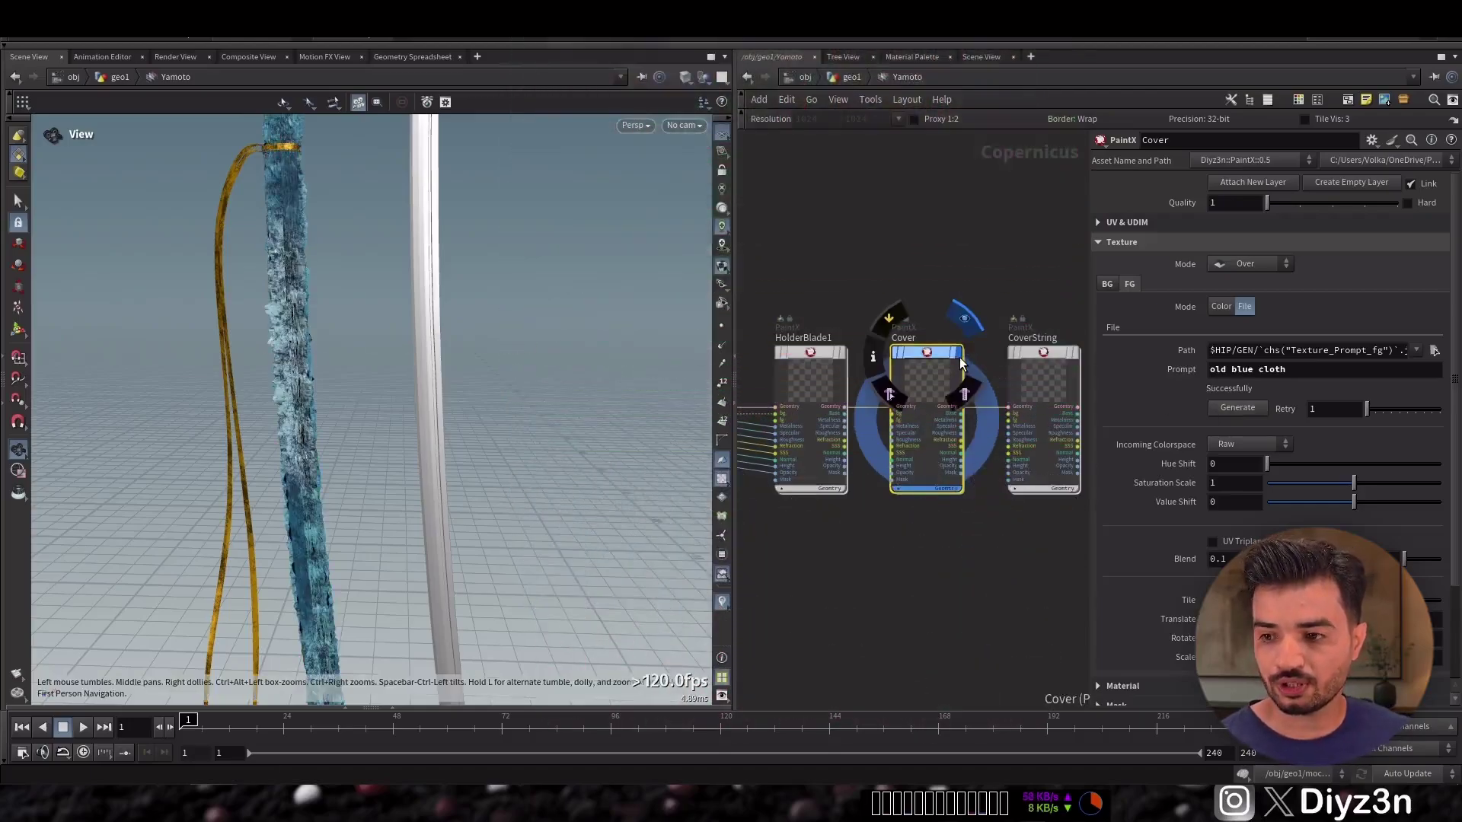
click(844, 352)
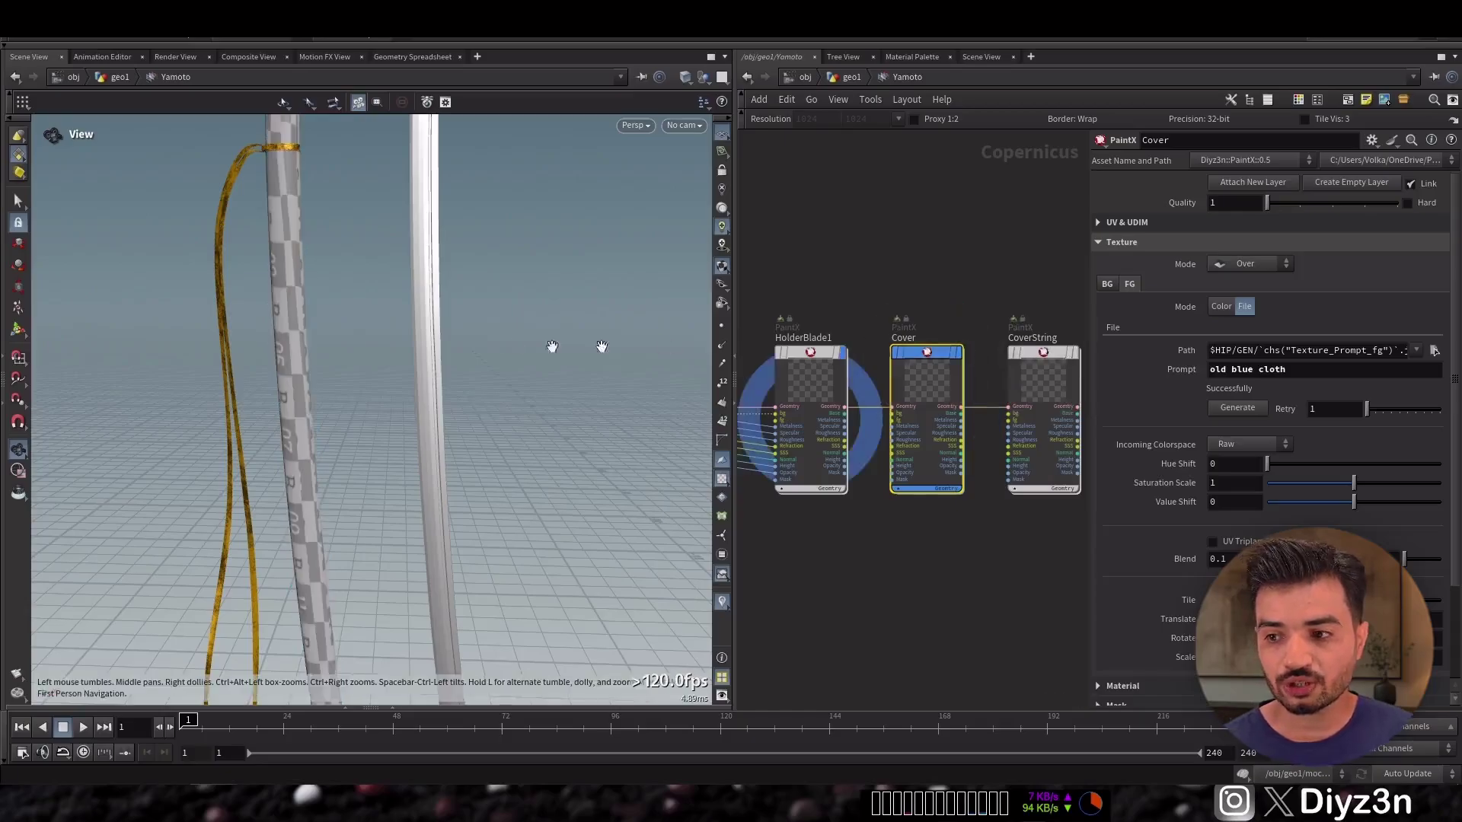
click(969, 326)
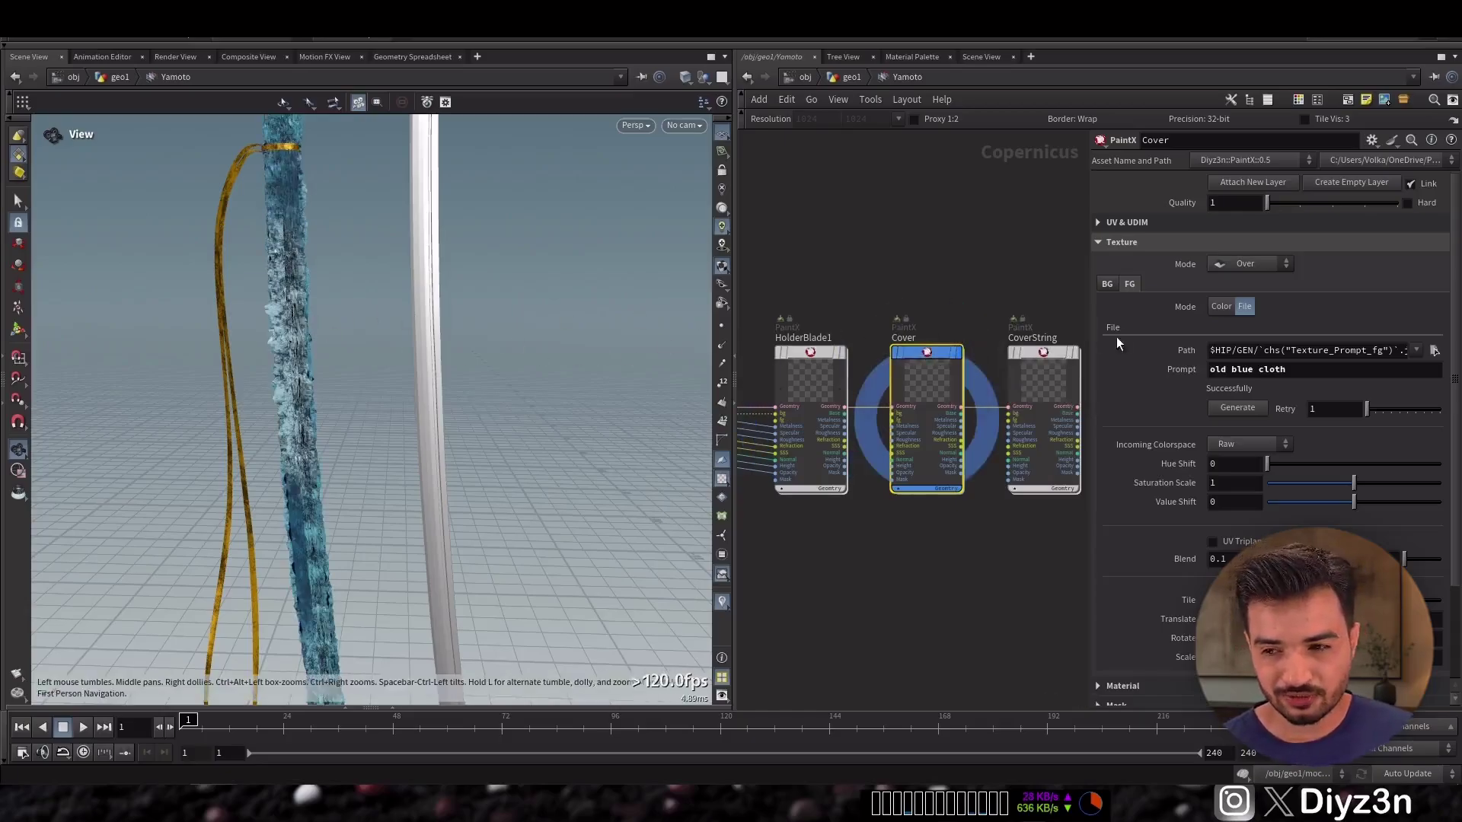
- Lower the height intensity in the Cover node's Bump material settings to soften the cloth displacement
click(1107, 246)
click(1135, 264)
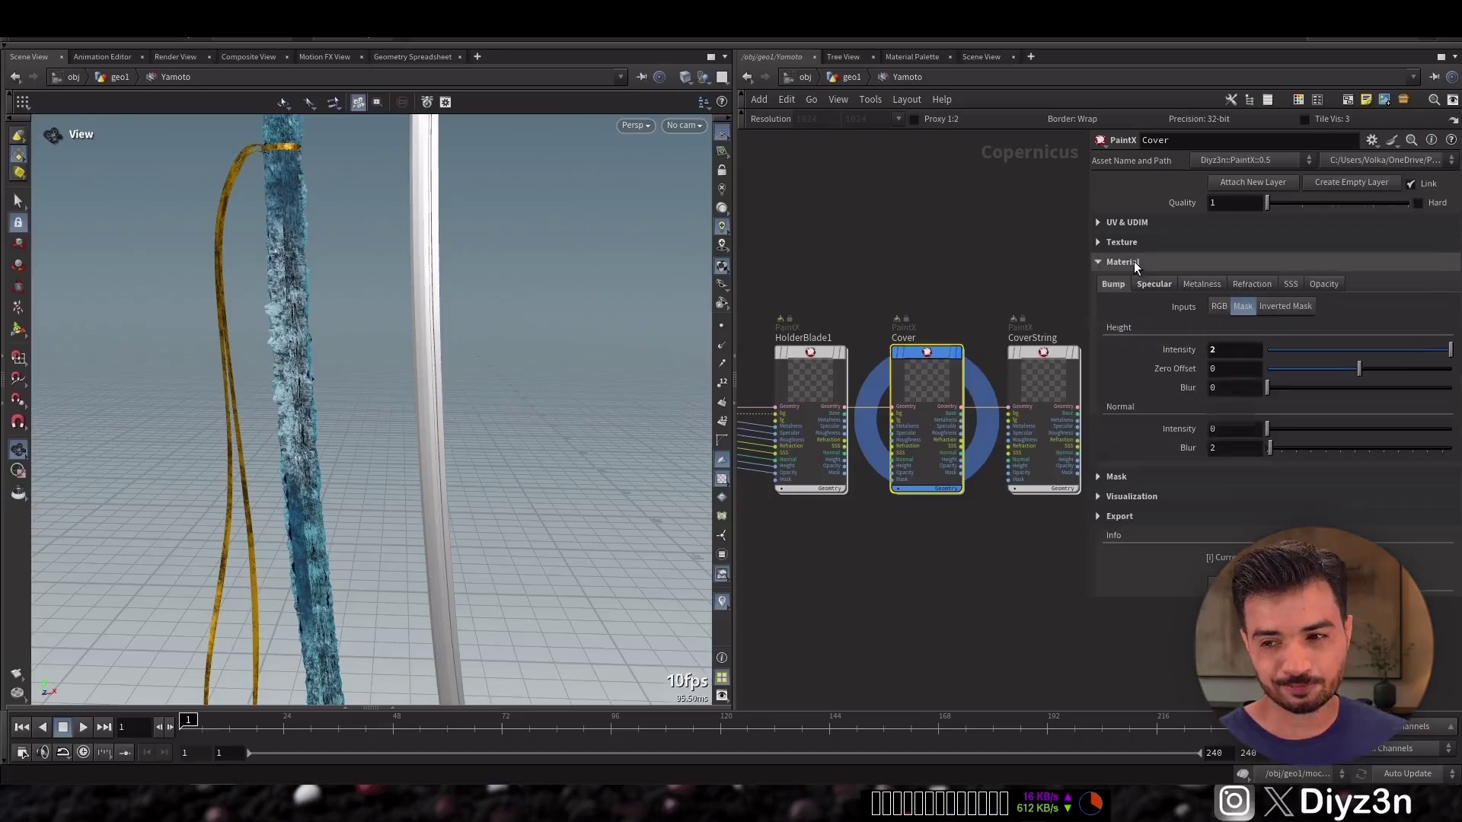
drag(1268, 352, 1278, 352)
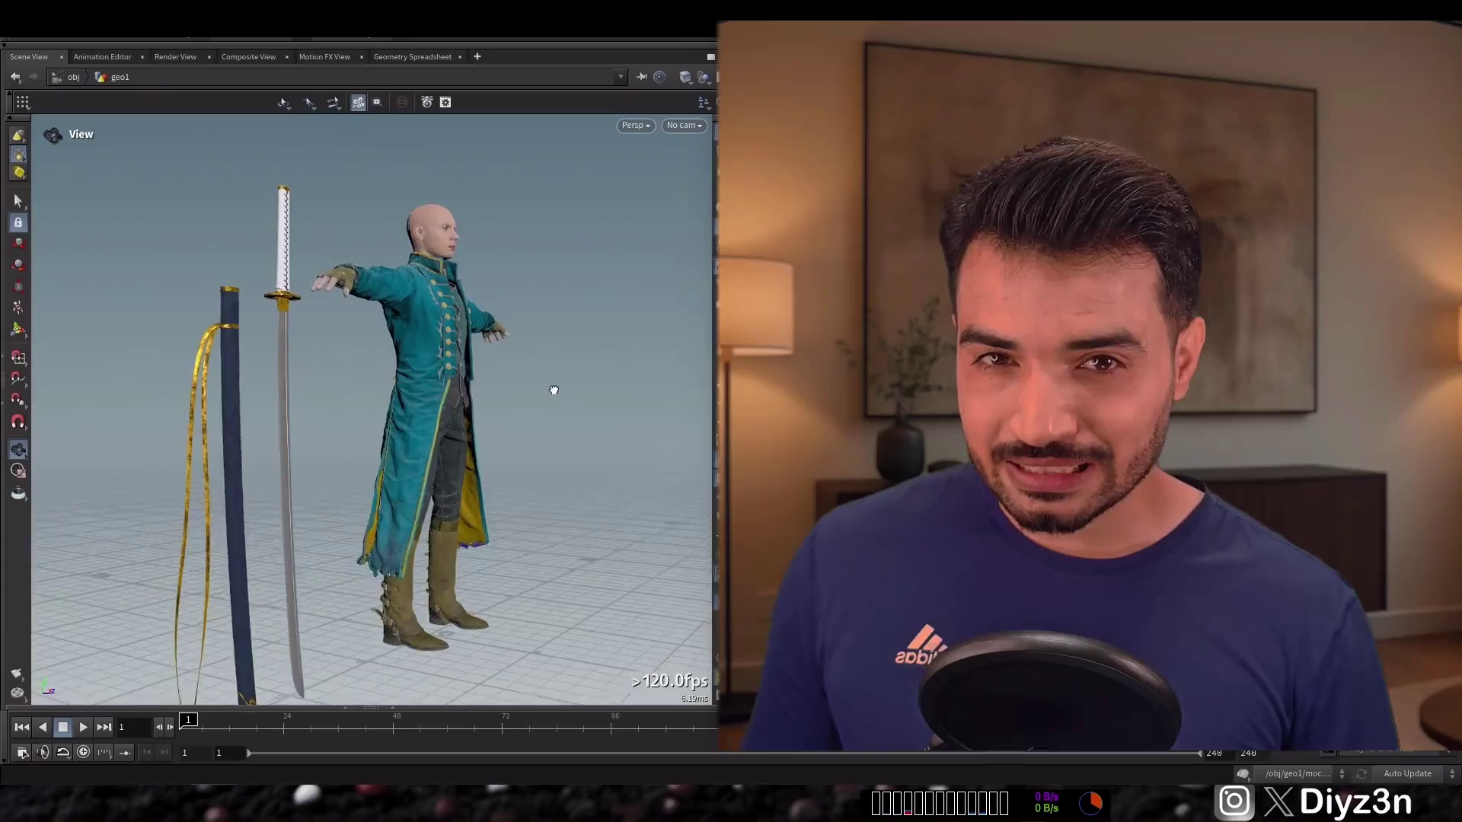
drag(555, 390, 476, 437)
drag(231, 476, 554, 390)
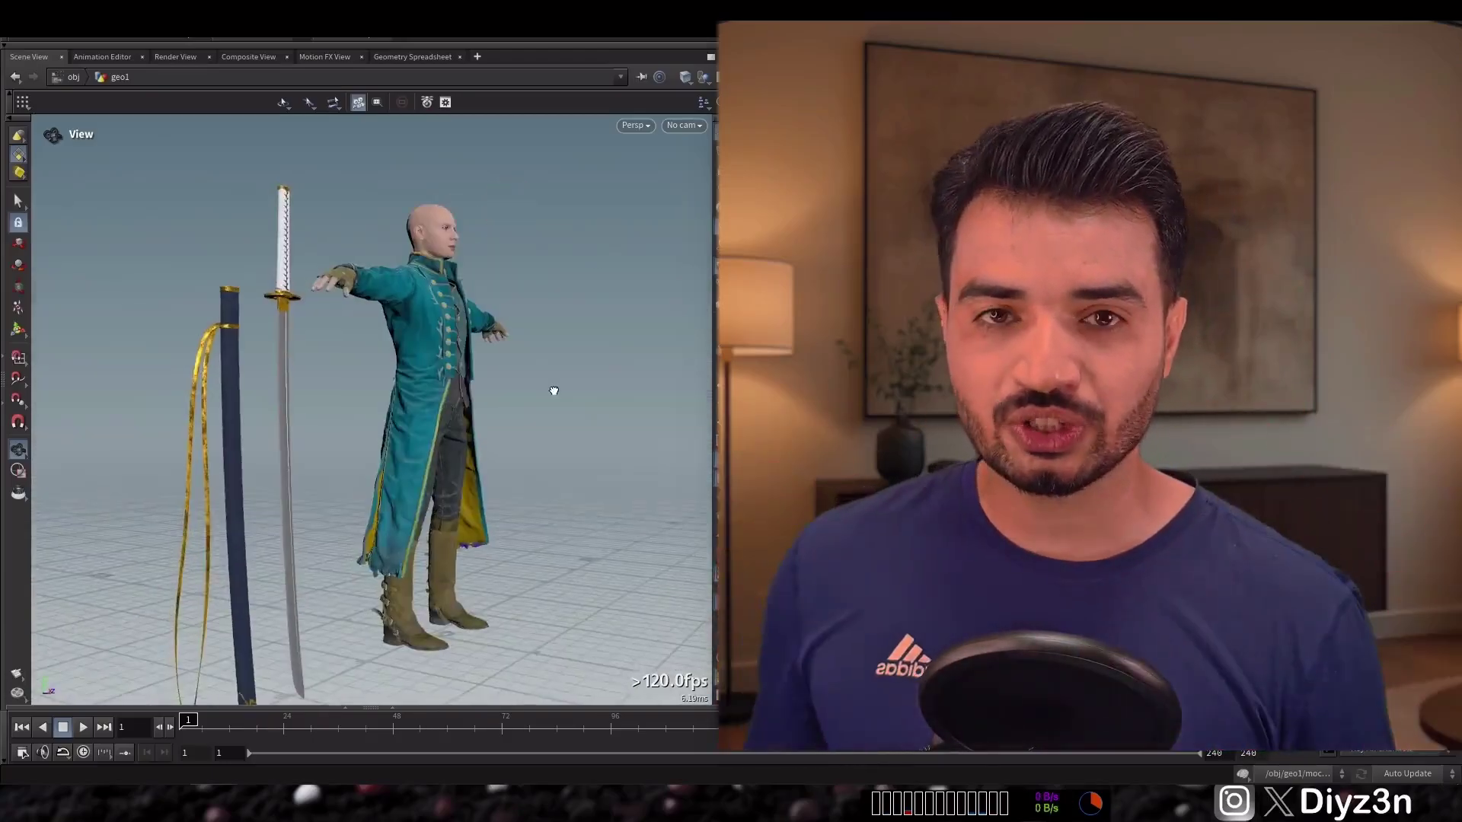
drag(417, 391, 471, 423)
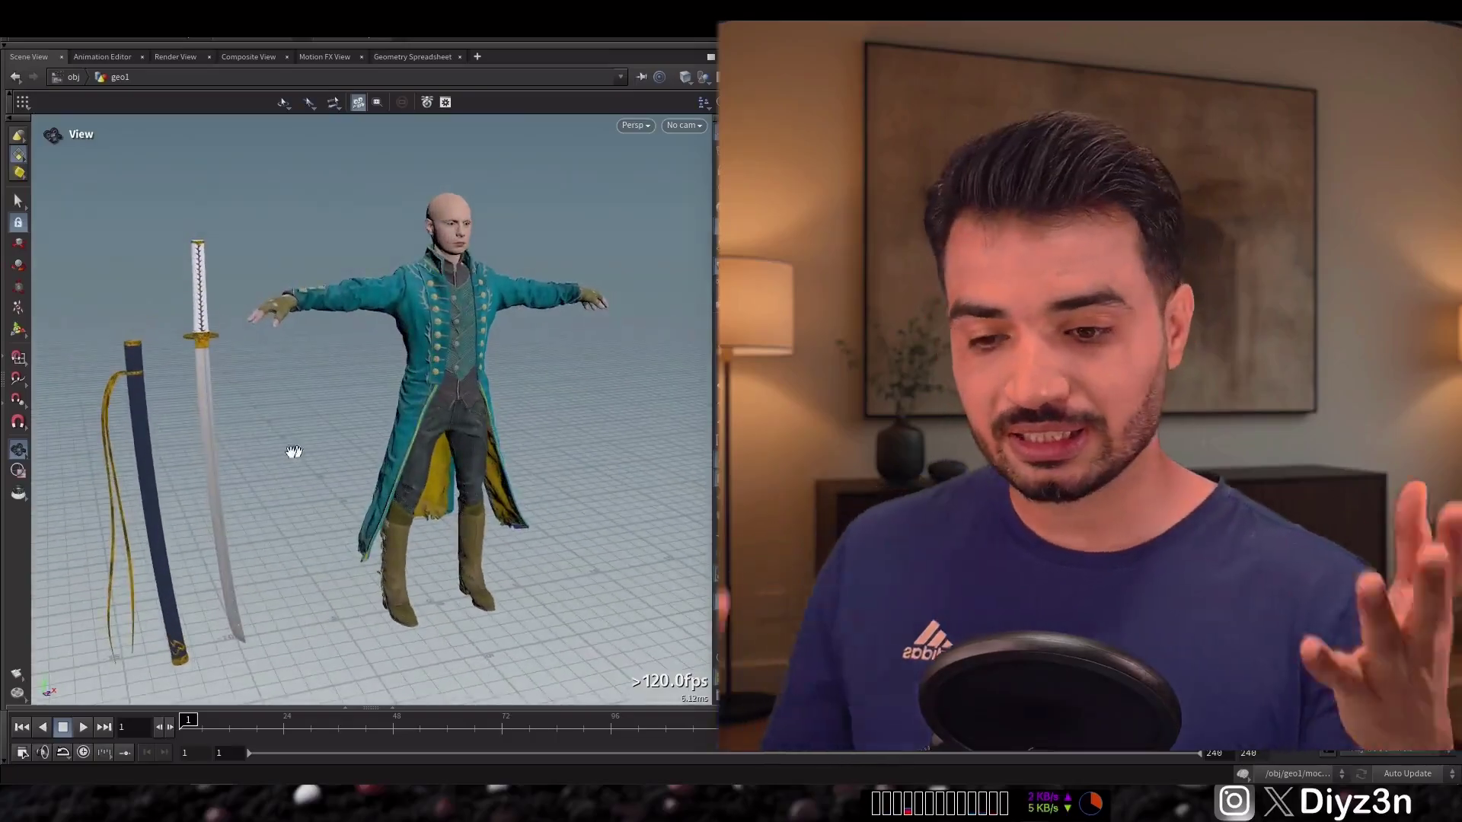
drag(210, 434, 553, 389)
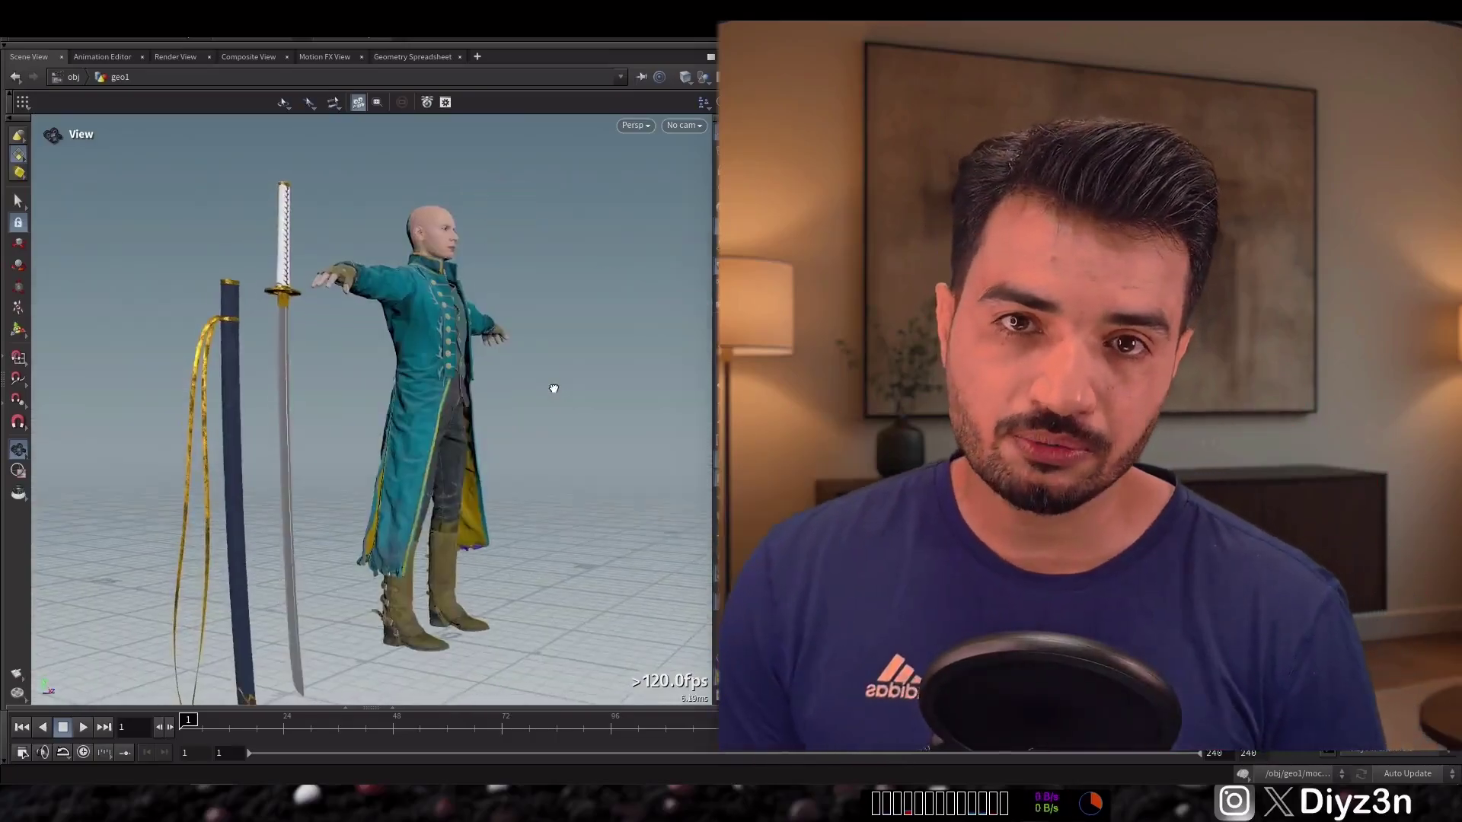
drag(453, 390, 434, 418)
drag(486, 418, 378, 427)
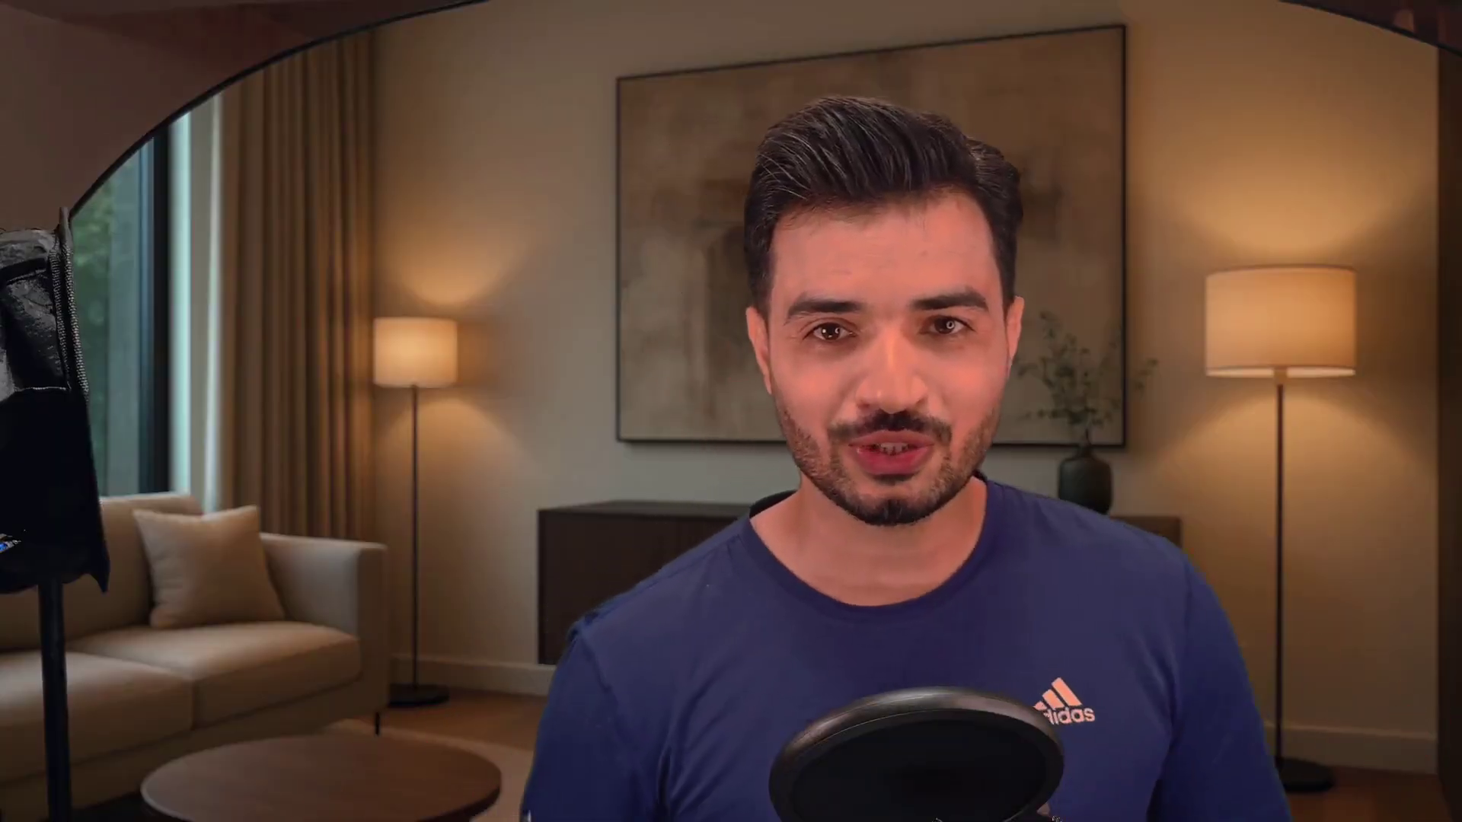